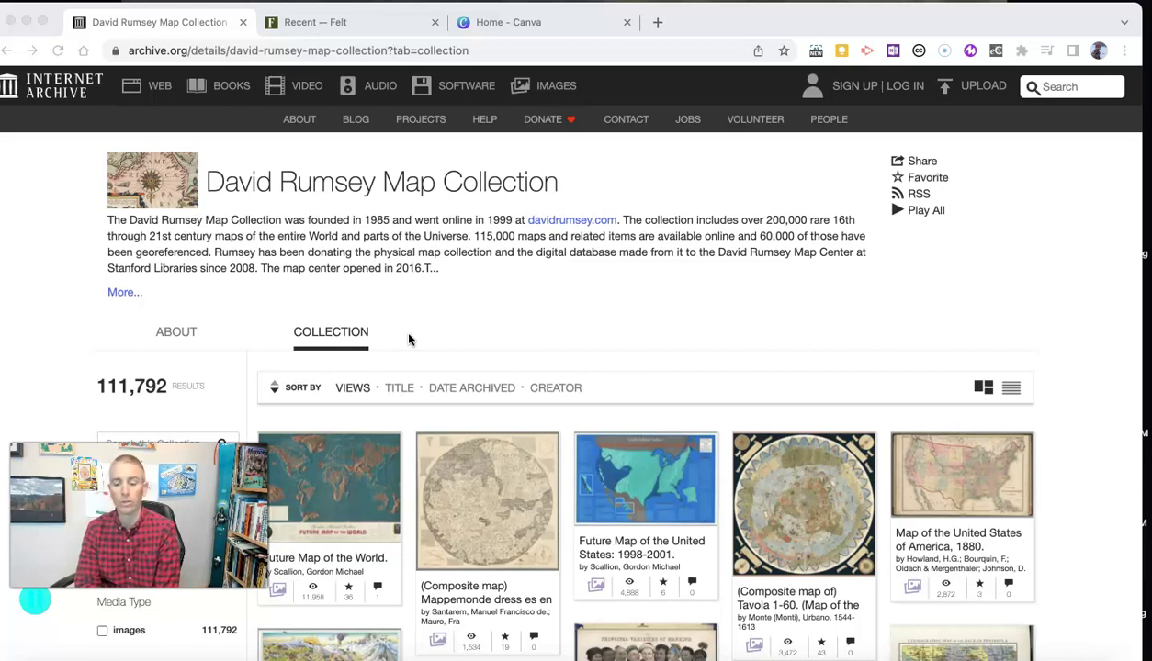
Open the 1880 'Map of the United States of America' item from the David Rumsey Map Collection.
left_click(936, 496)
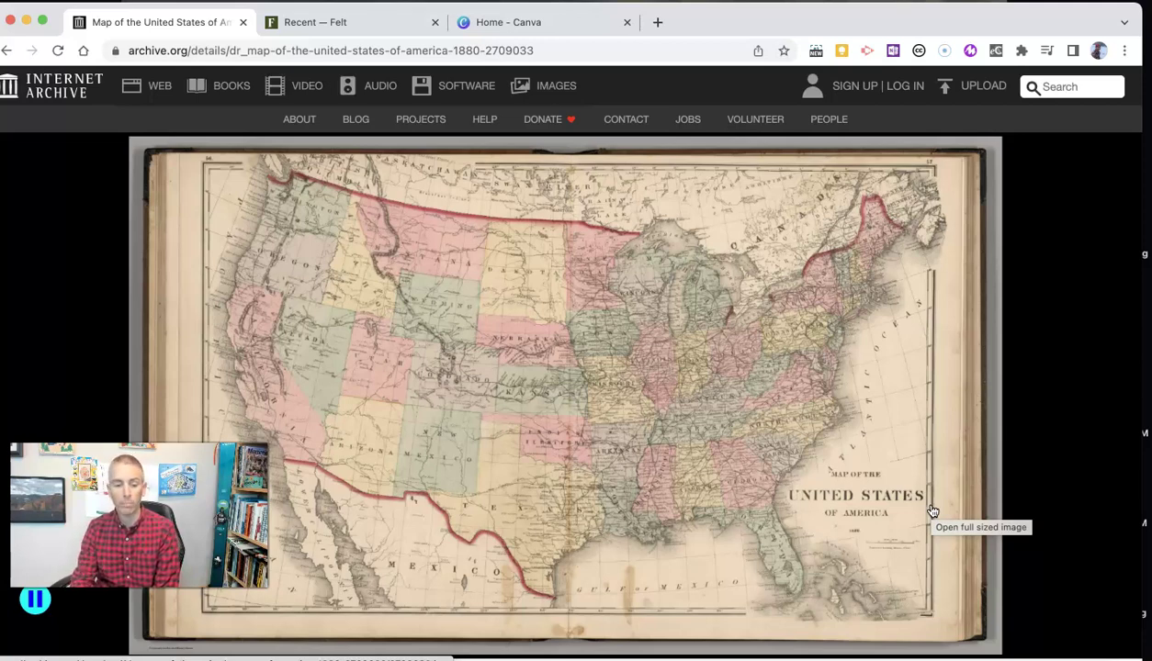
Create a new blank Felt map and zoom out to the Great Lakes region.
left_click(363, 22)
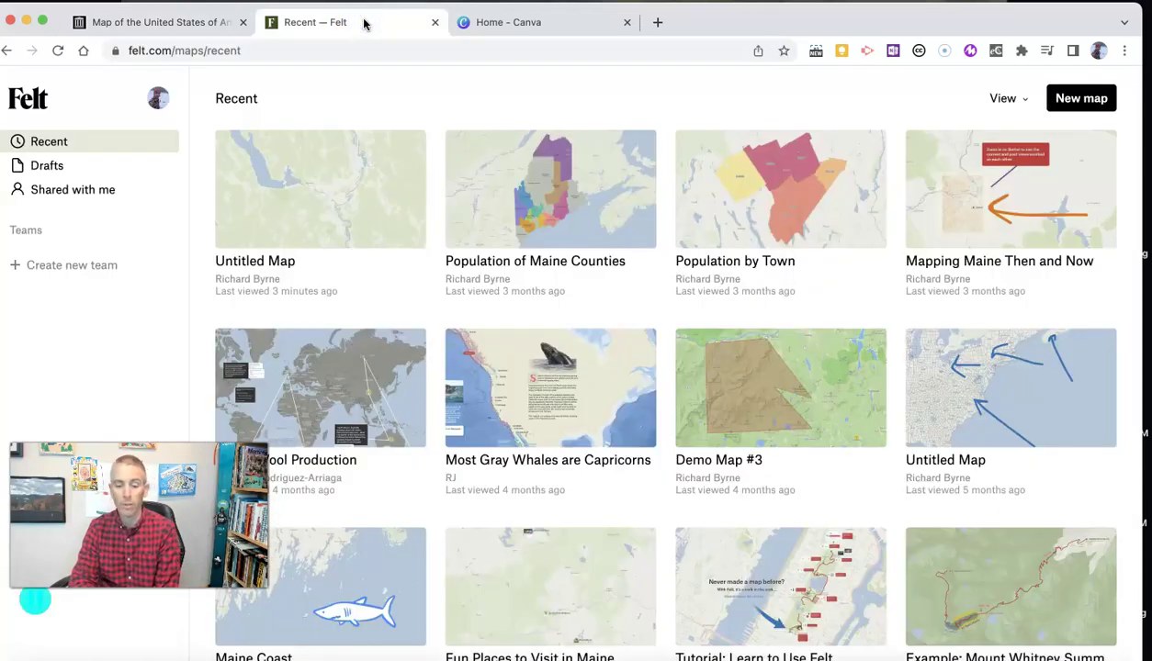
left_click(1063, 109)
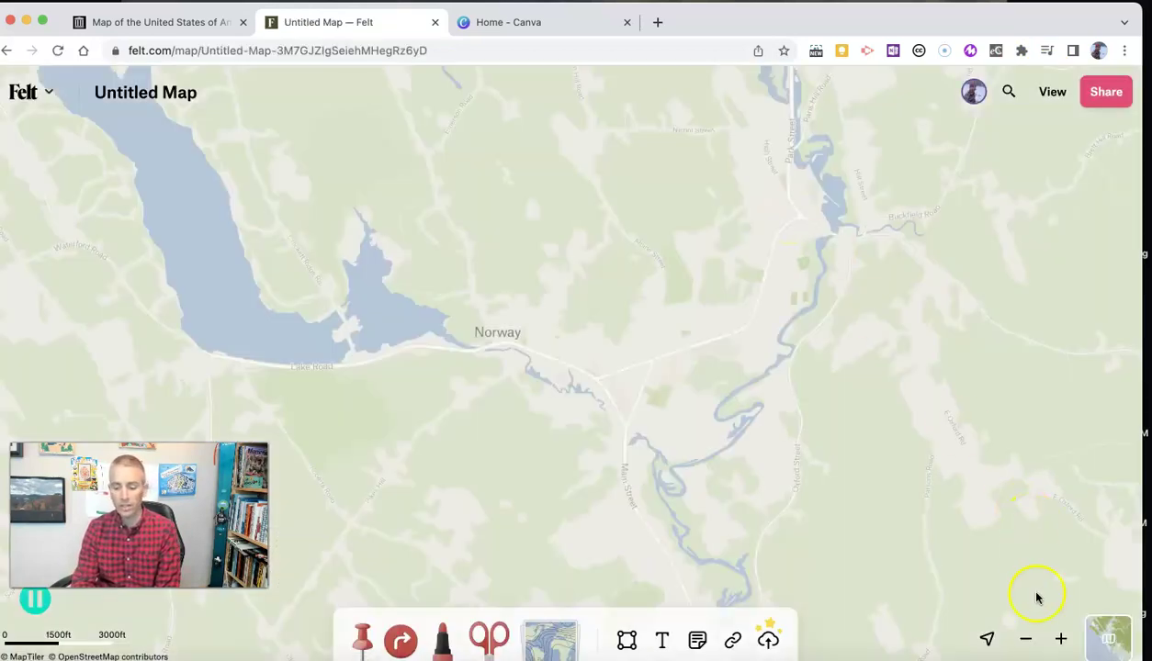
left_click(1022, 643)
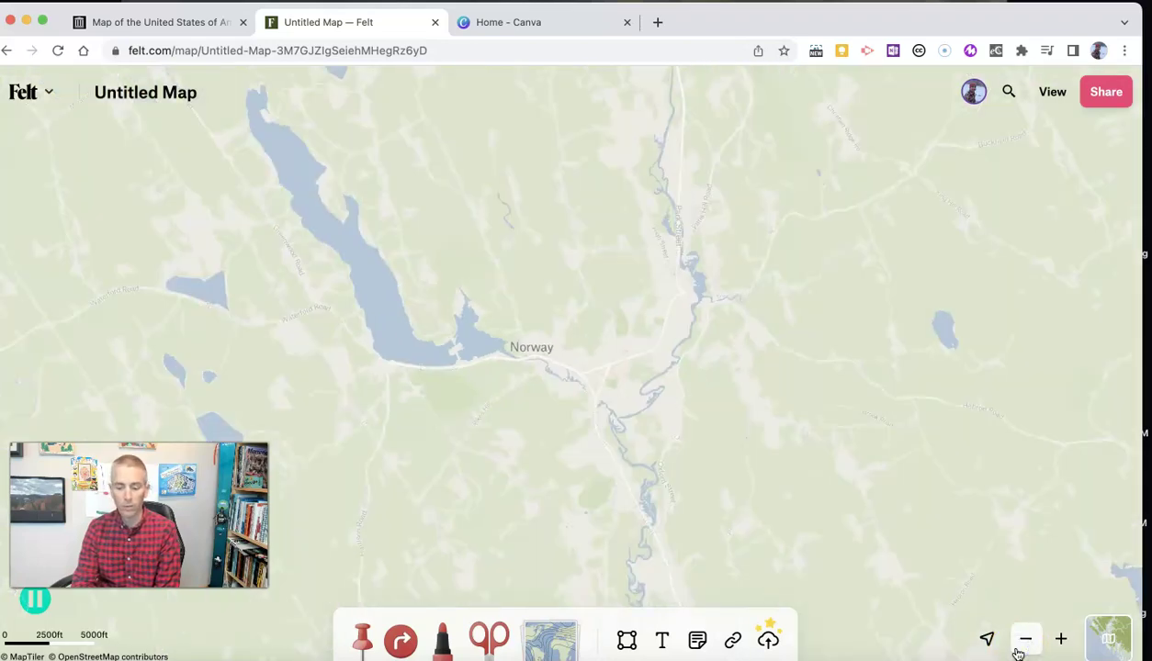
left_click(1018, 650)
left_click(1017, 650)
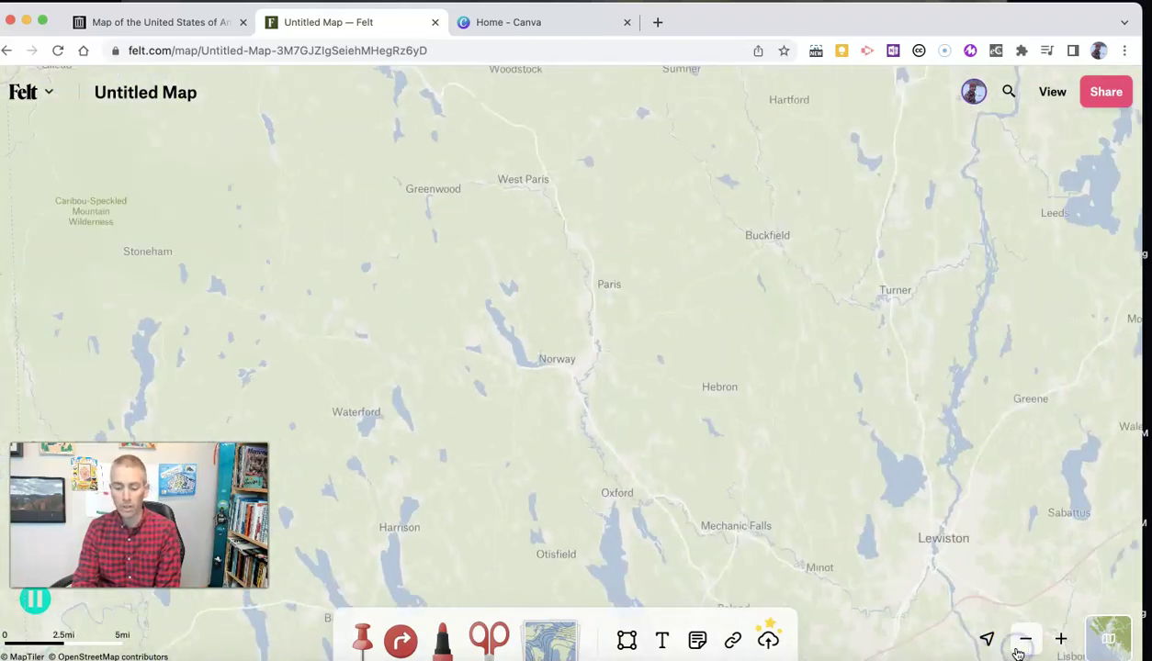
left_click(1025, 643)
left_click(1025, 643)
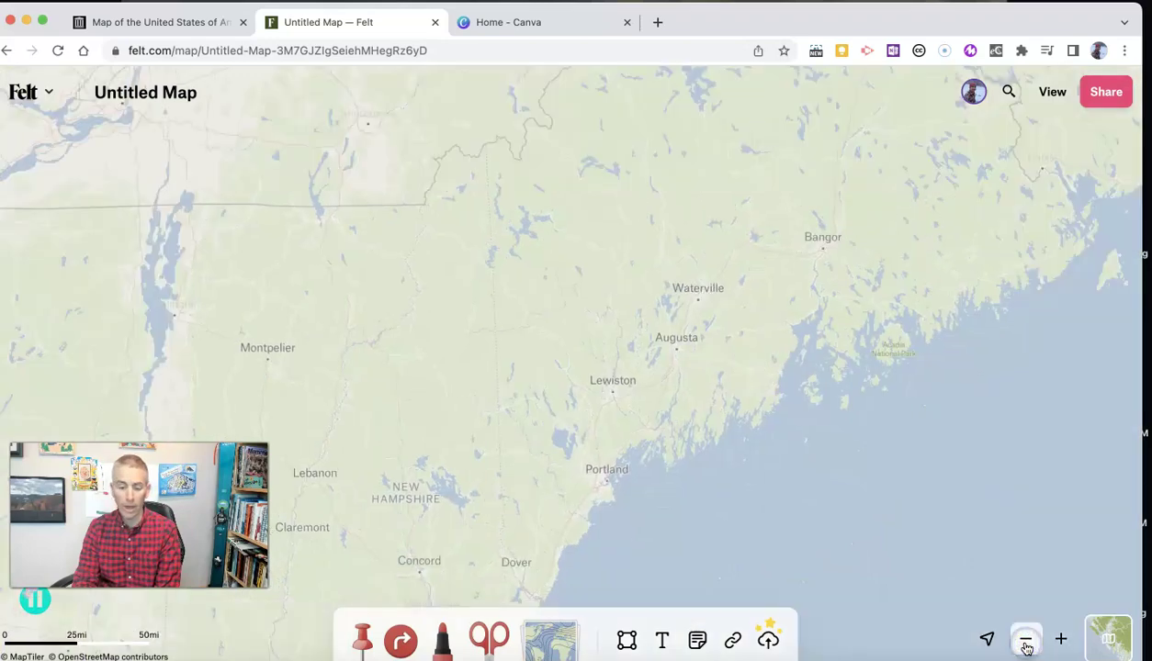
left_click(1025, 643)
left_click(1025, 643)
left_click(1025, 642)
left_click(1025, 643)
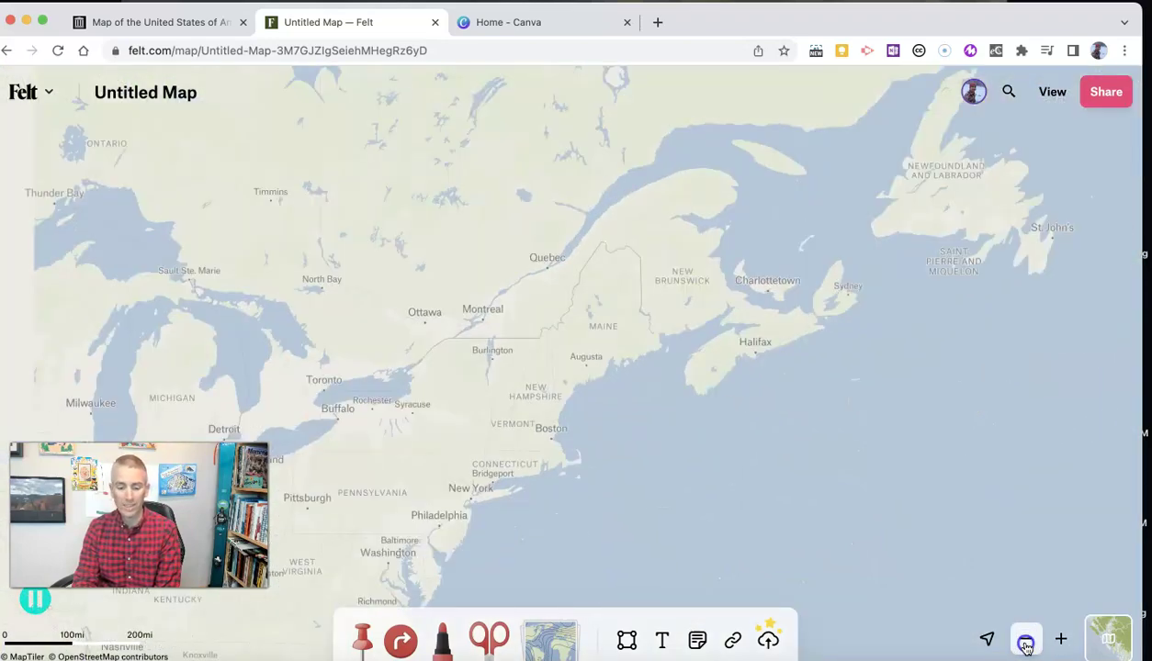
Pan and zoom until all of North America fills the view.
left_click_drag(624, 431, 1014, 379)
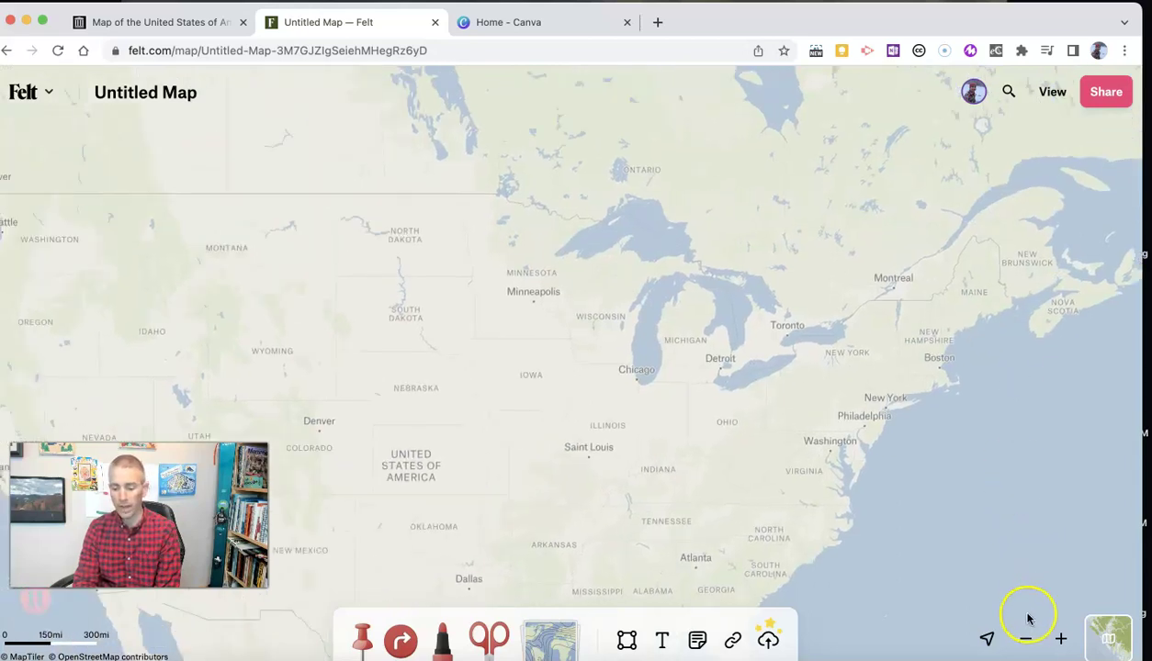
left_click(1025, 643)
left_click_drag(696, 398, 755, 296)
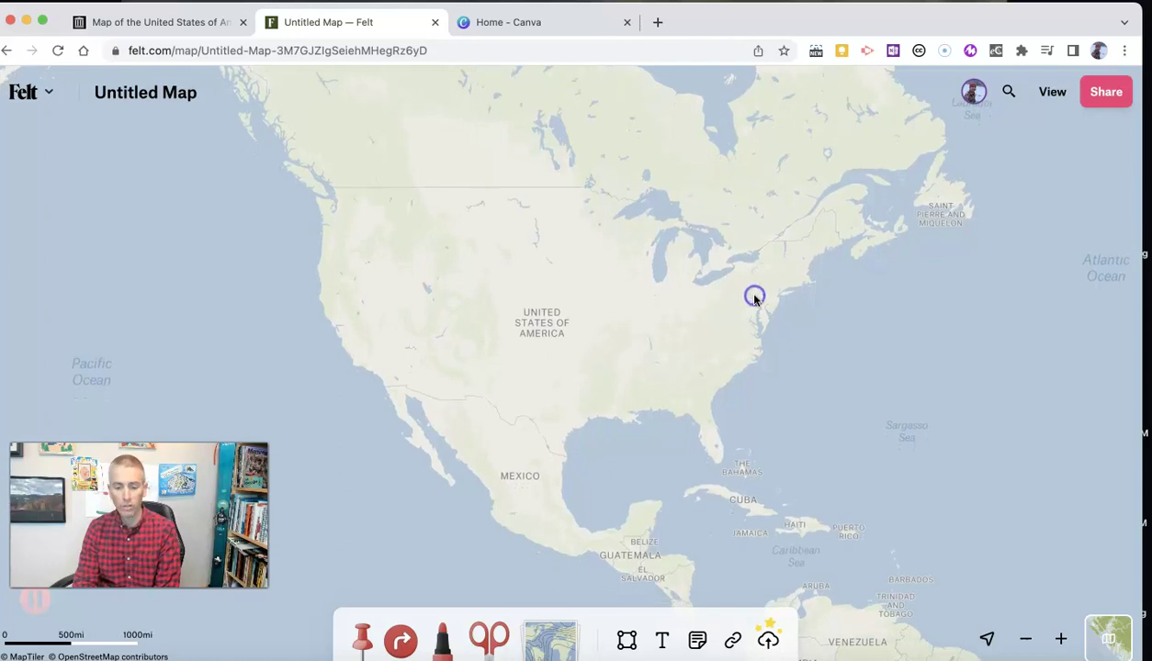
left_click(1061, 640)
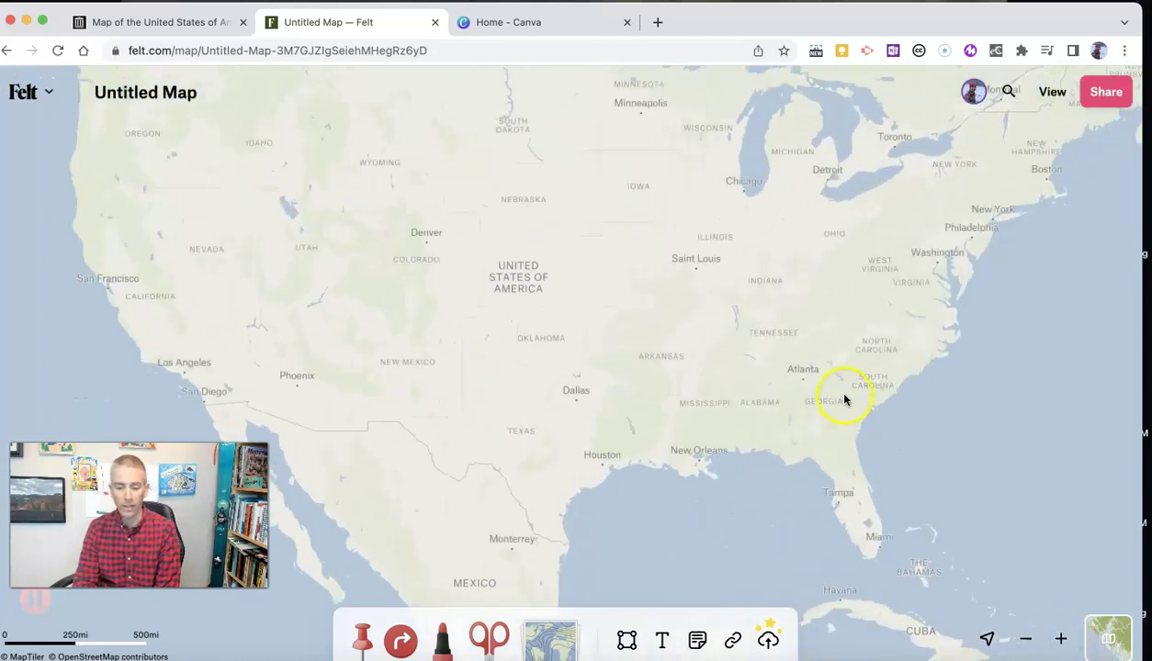
left_click_drag(853, 425, 830, 498)
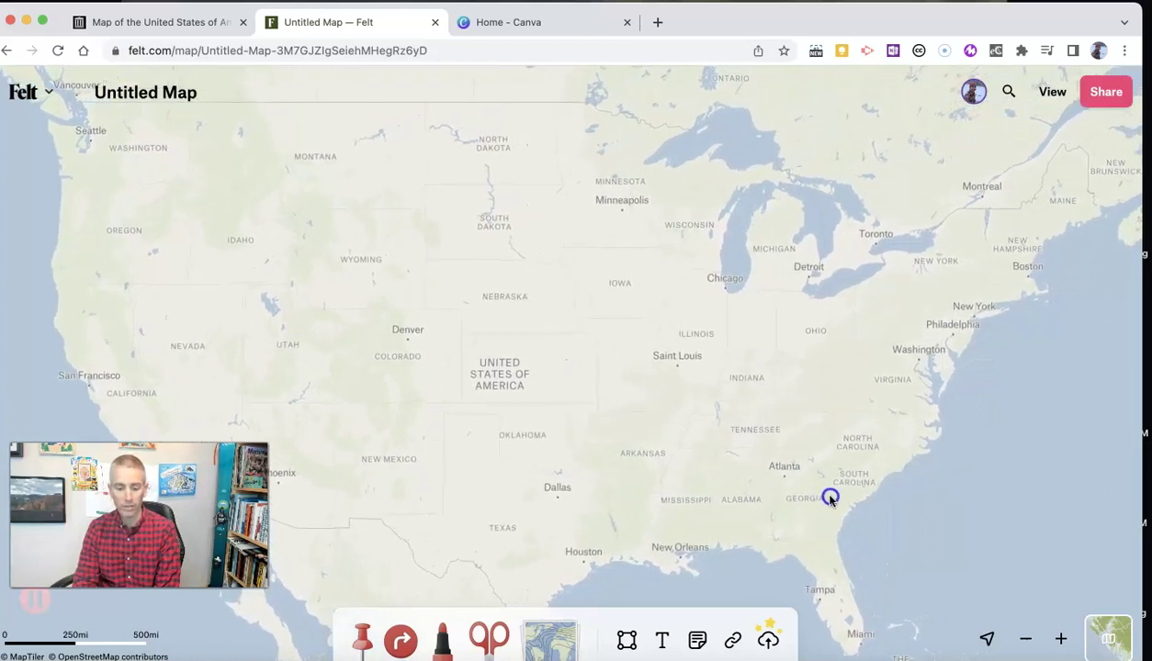
left_click(1060, 637)
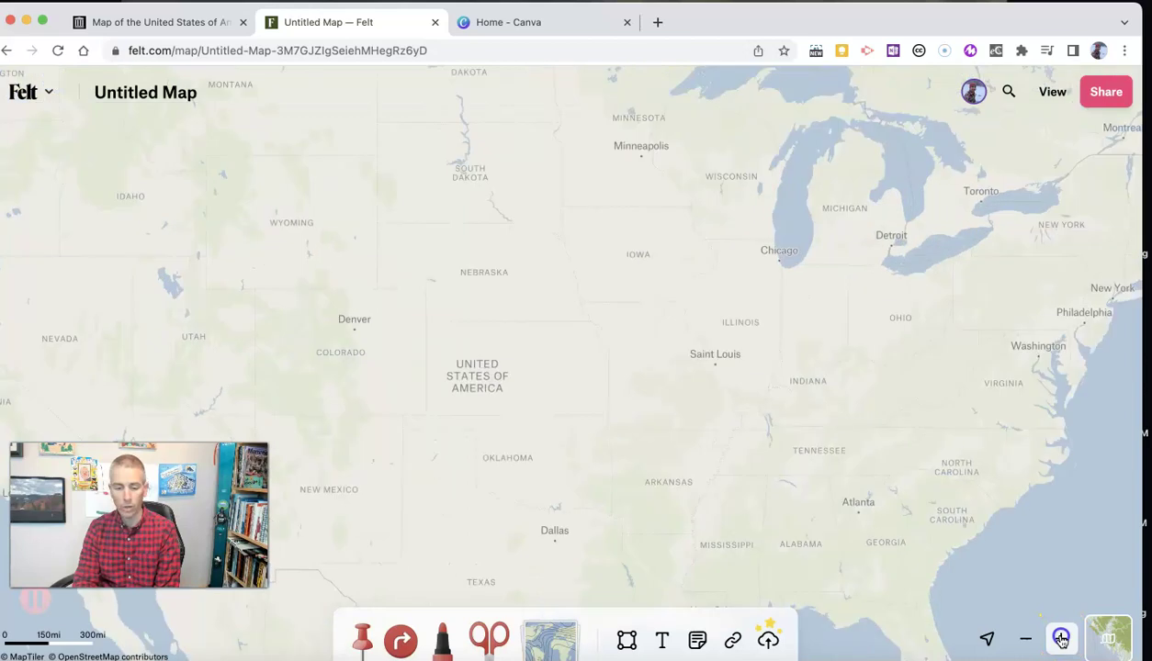
left_click(1027, 638)
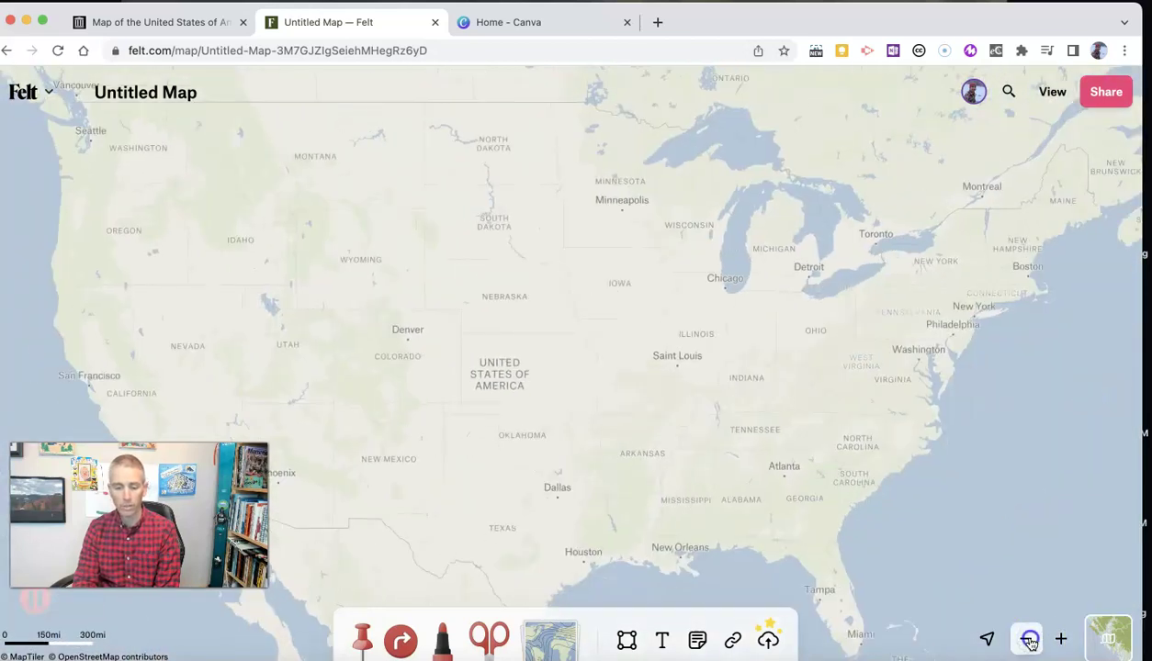
left_click(1027, 638)
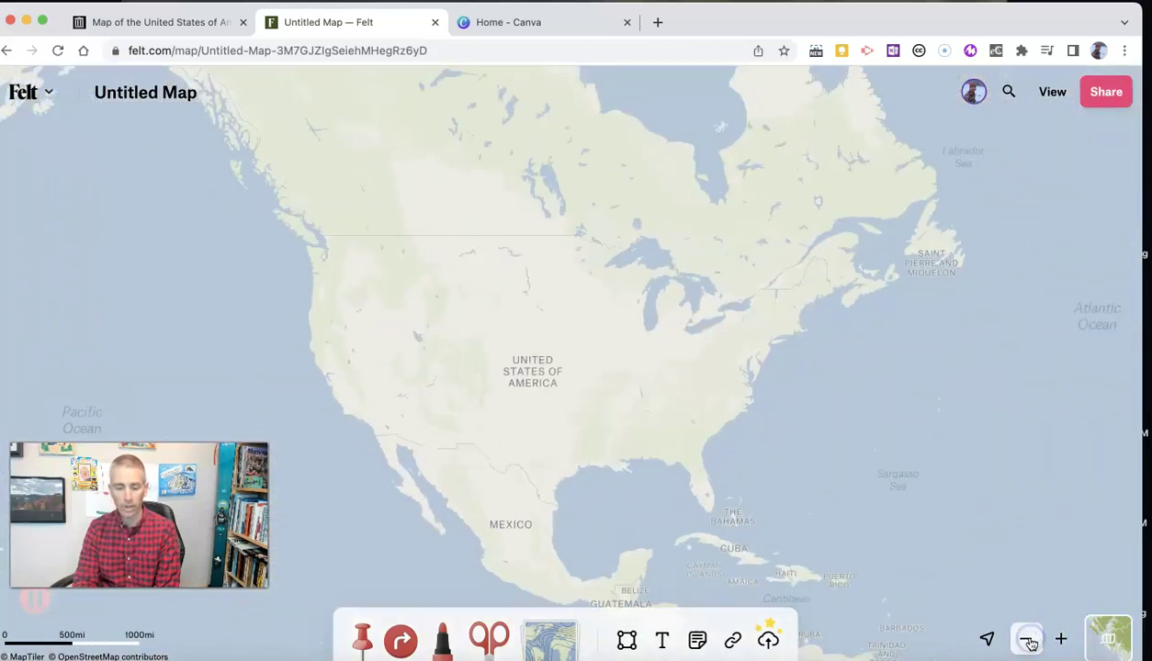
Upload the U.S. 1880 map JPEG onto the Felt map.
left_click(768, 643)
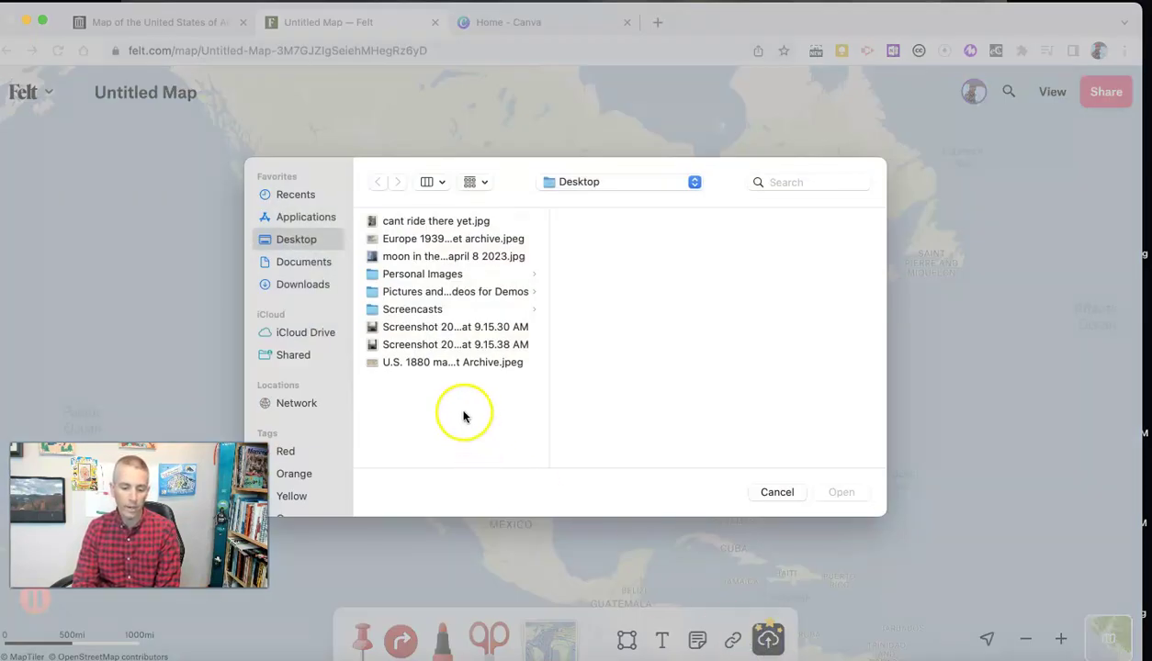
left_click(454, 364)
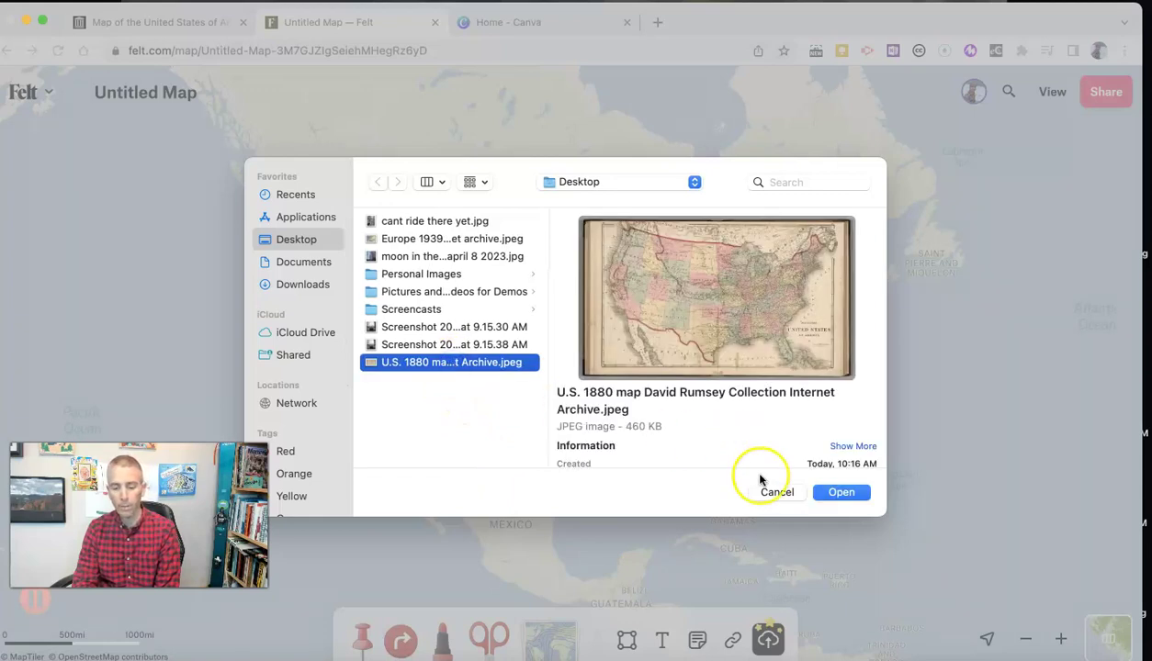
left_click(839, 492)
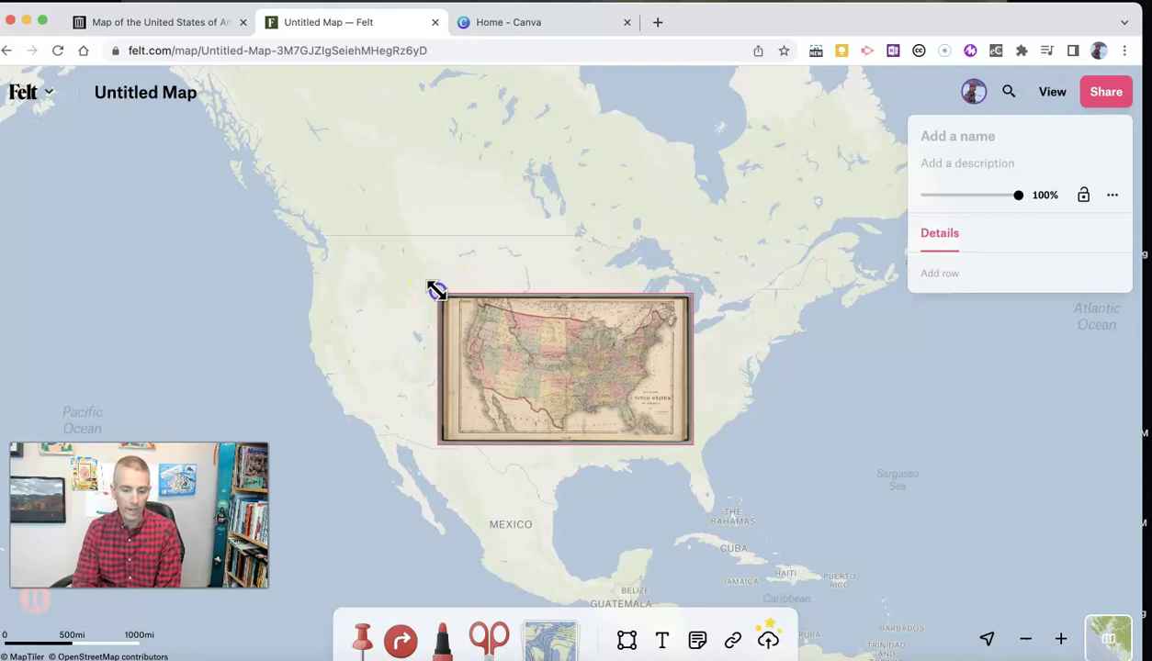
Enlarge the map image to span the continental United States.
left_click_drag(436, 291, 260, 262)
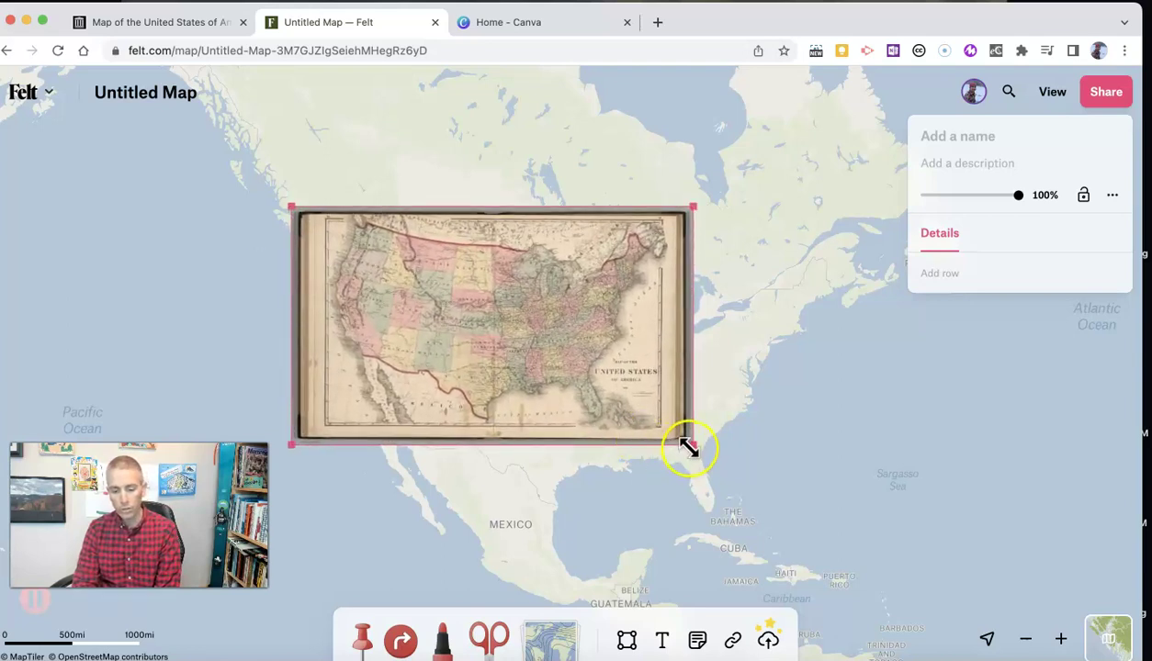
left_click_drag(689, 443, 840, 594)
left_click(694, 484)
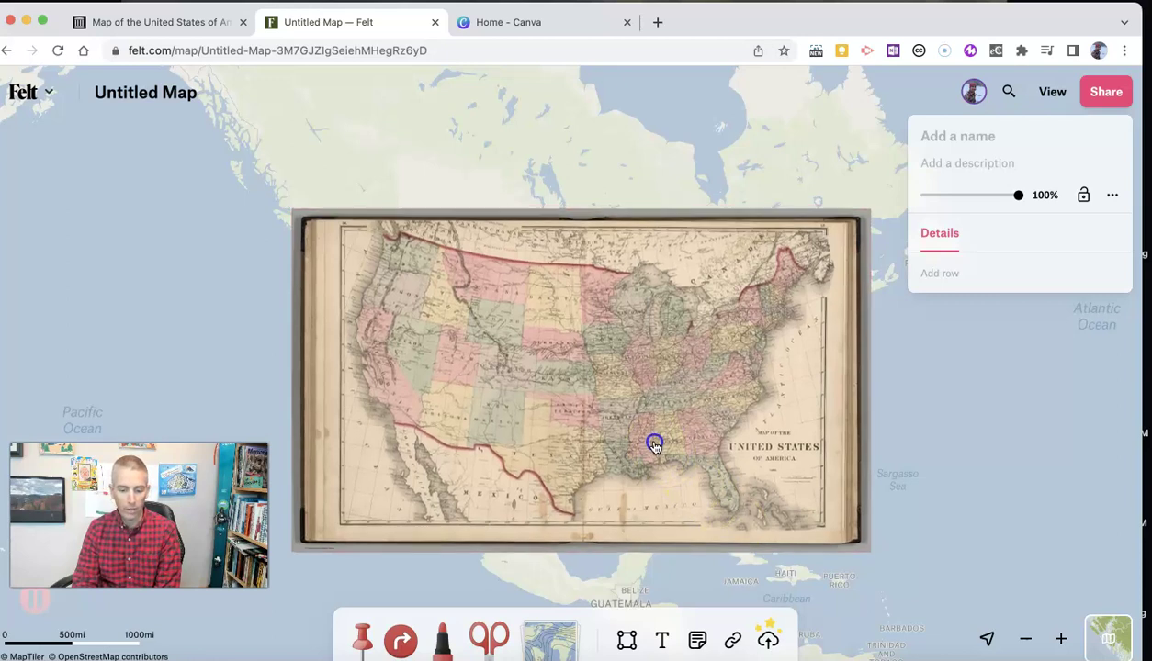
left_click(653, 447)
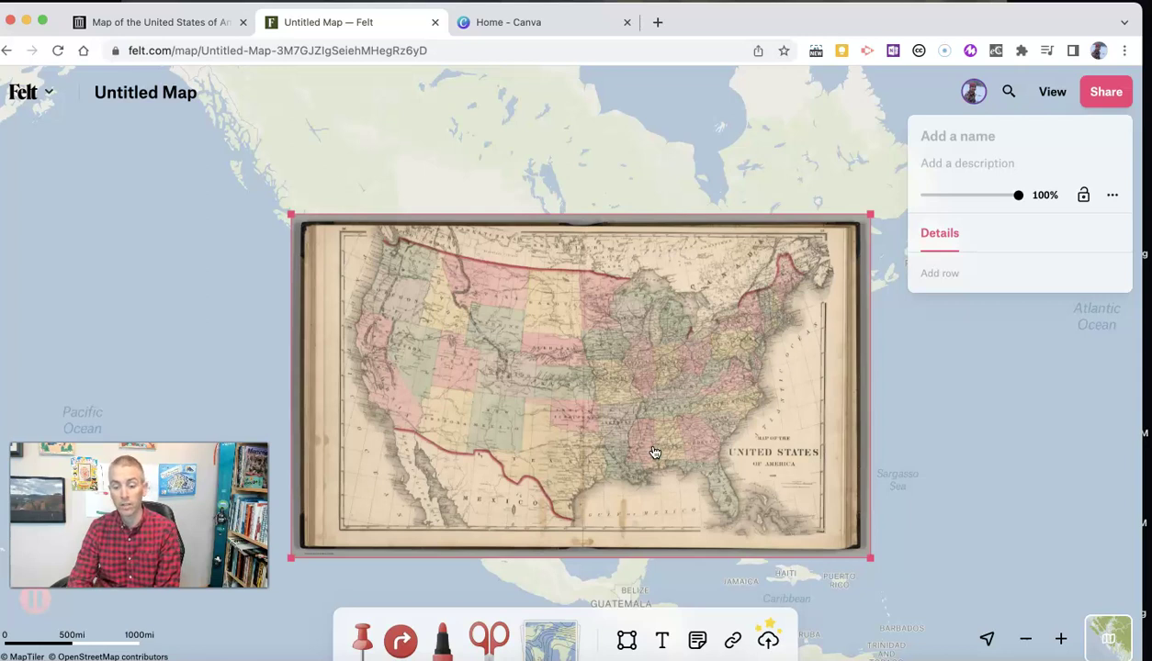
Lower the 1880 overlay's opacity to 55%, then delete the overlay.
left_click(919, 345)
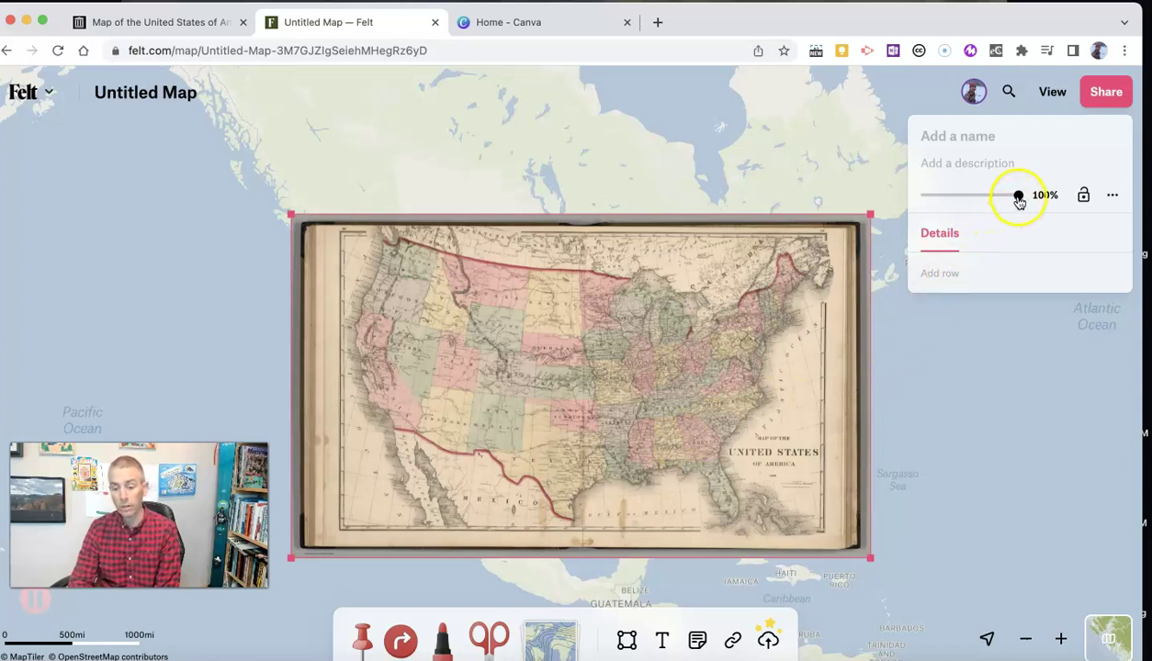
left_click_drag(1008, 200, 975, 202)
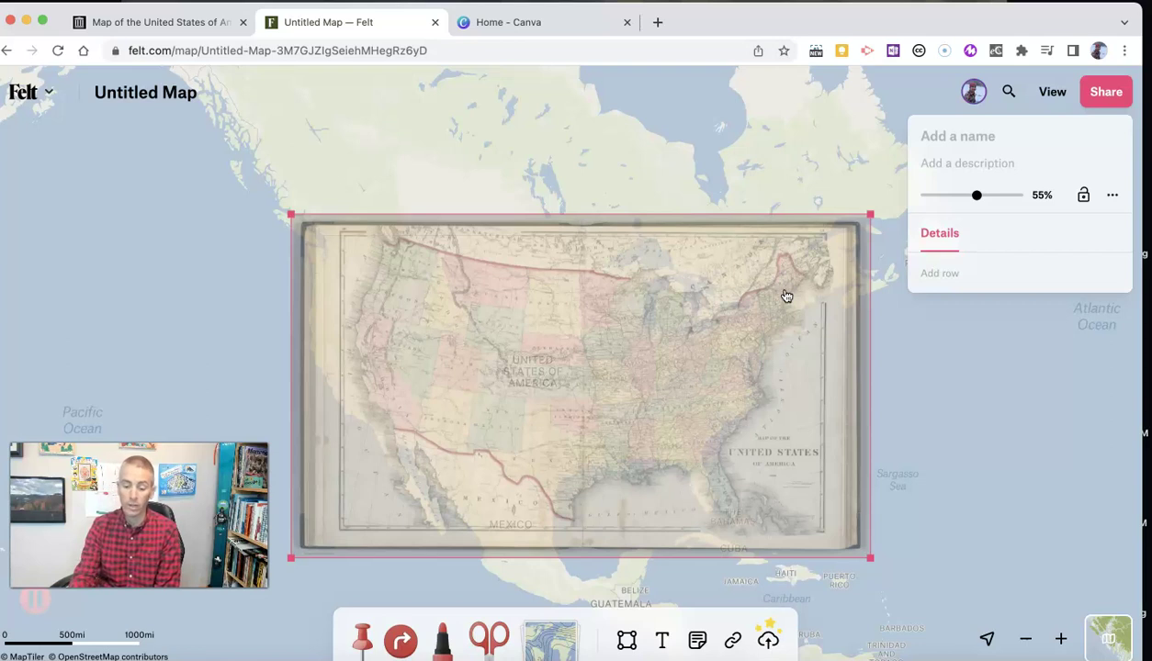
key("Delete")
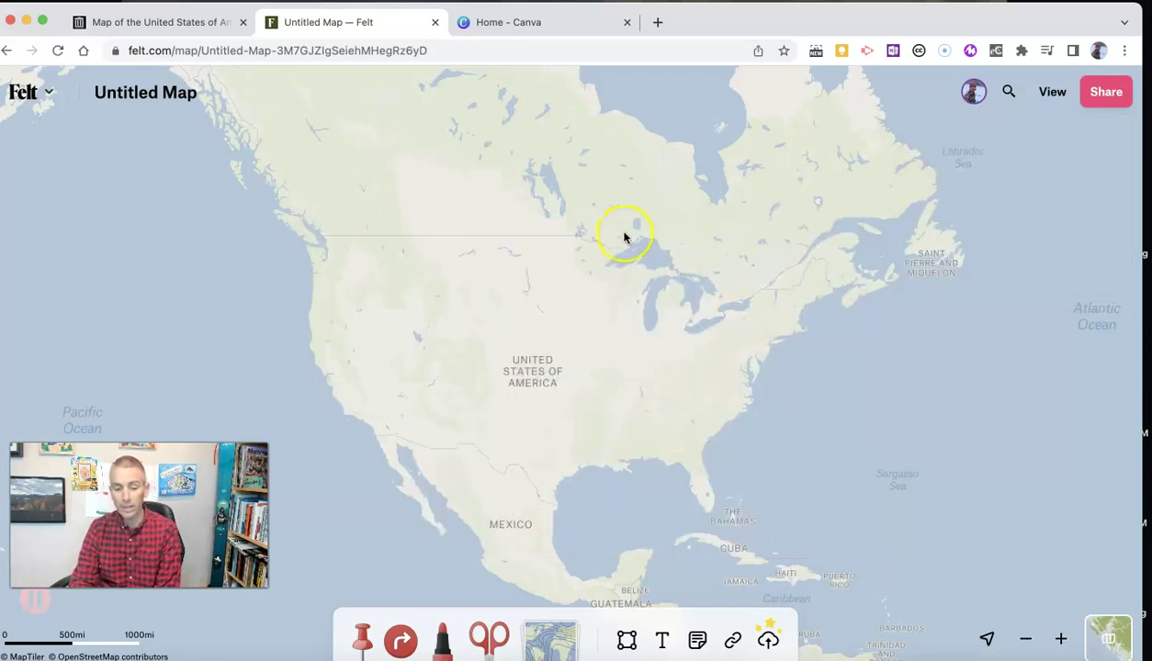
Upload the 1880 US map image file to Canva.
left_click(542, 27)
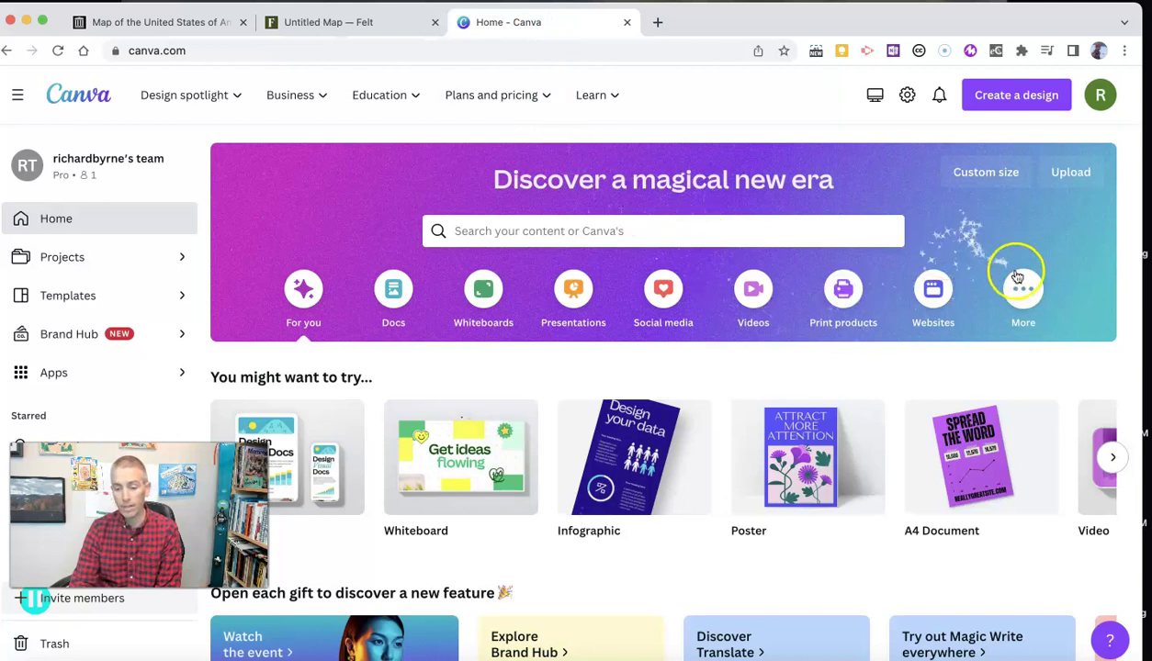
left_click(1066, 172)
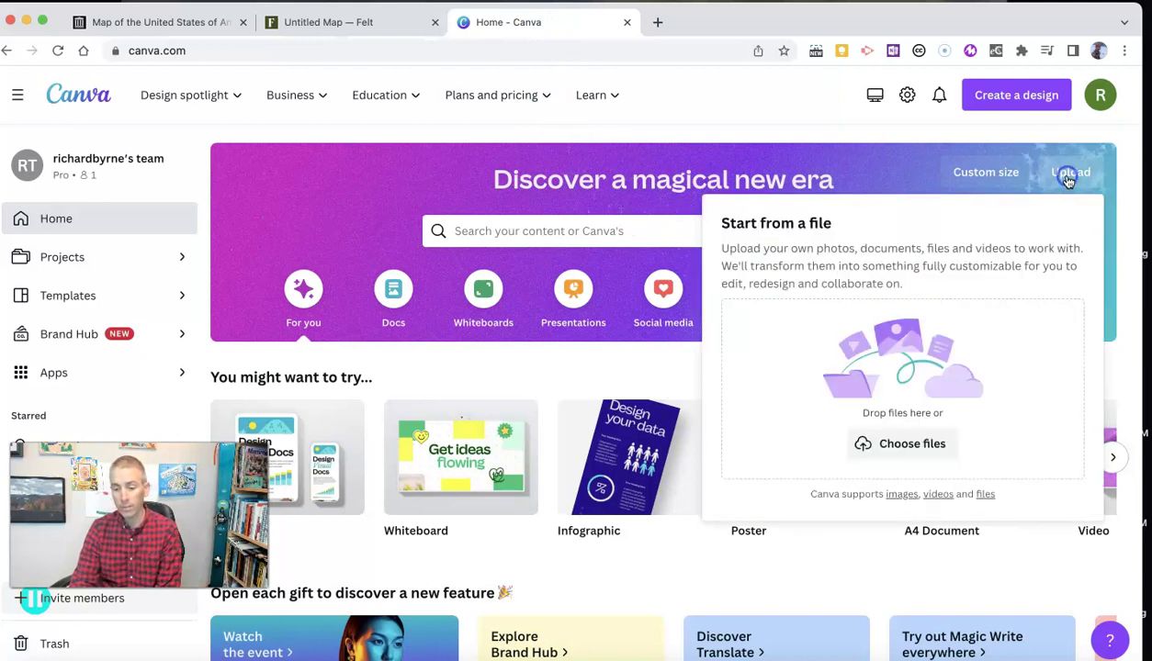
left_click(895, 358)
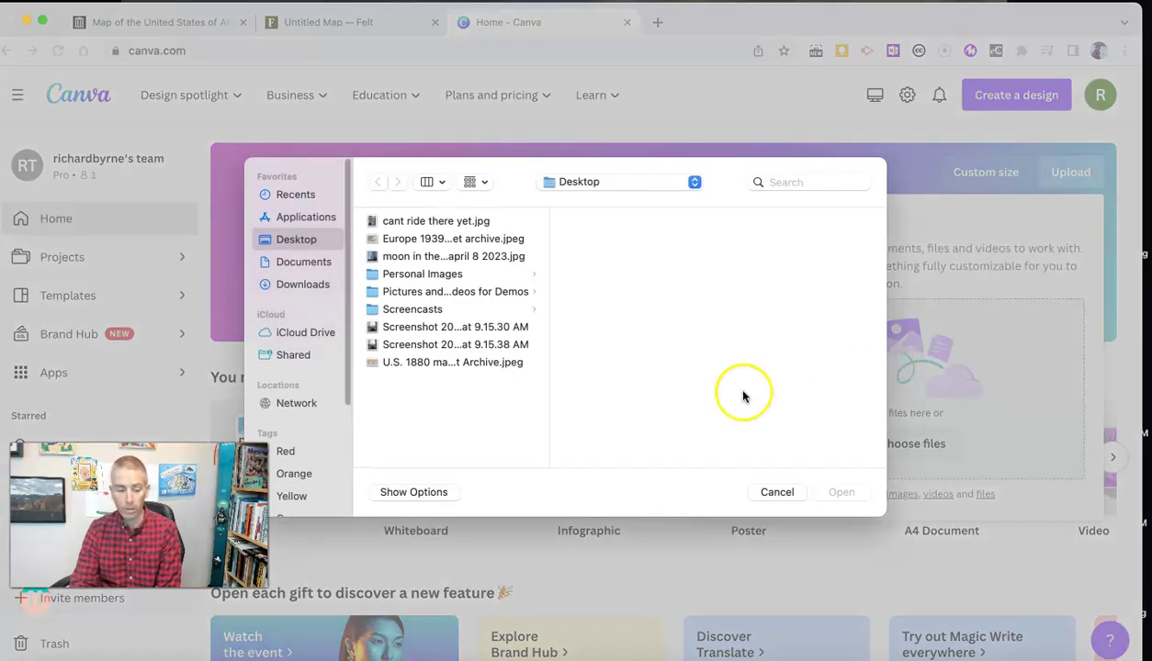
left_click(496, 364)
left_click(841, 494)
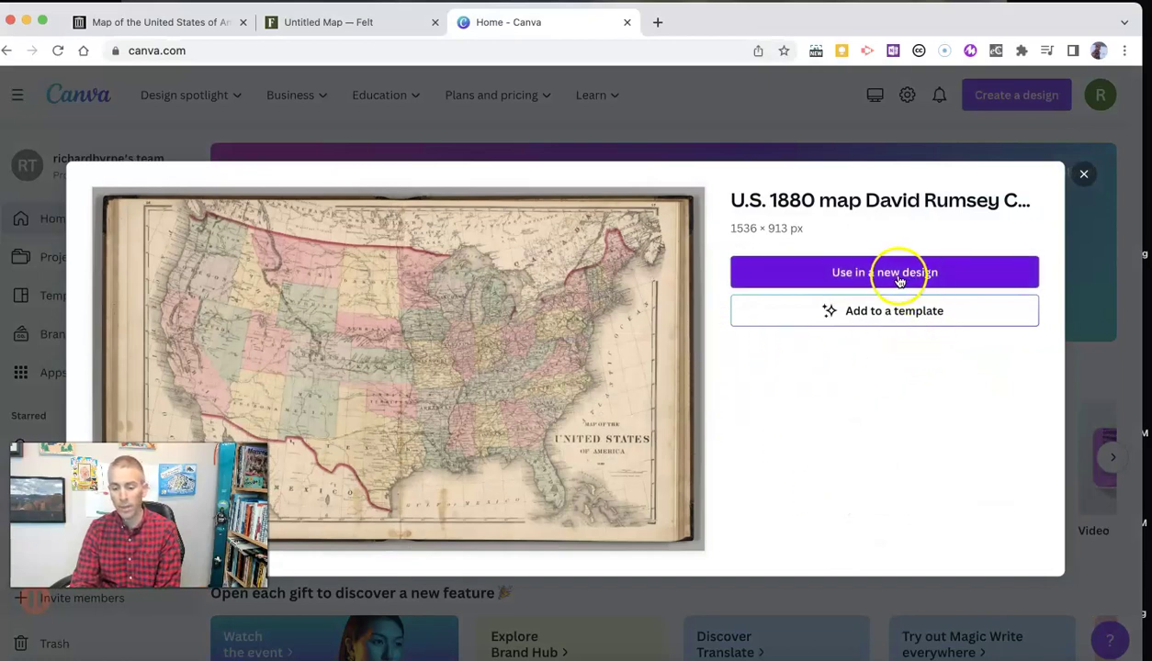
Create a 1536 × 1008 px custom-size design from the uploaded map.
left_click(898, 276)
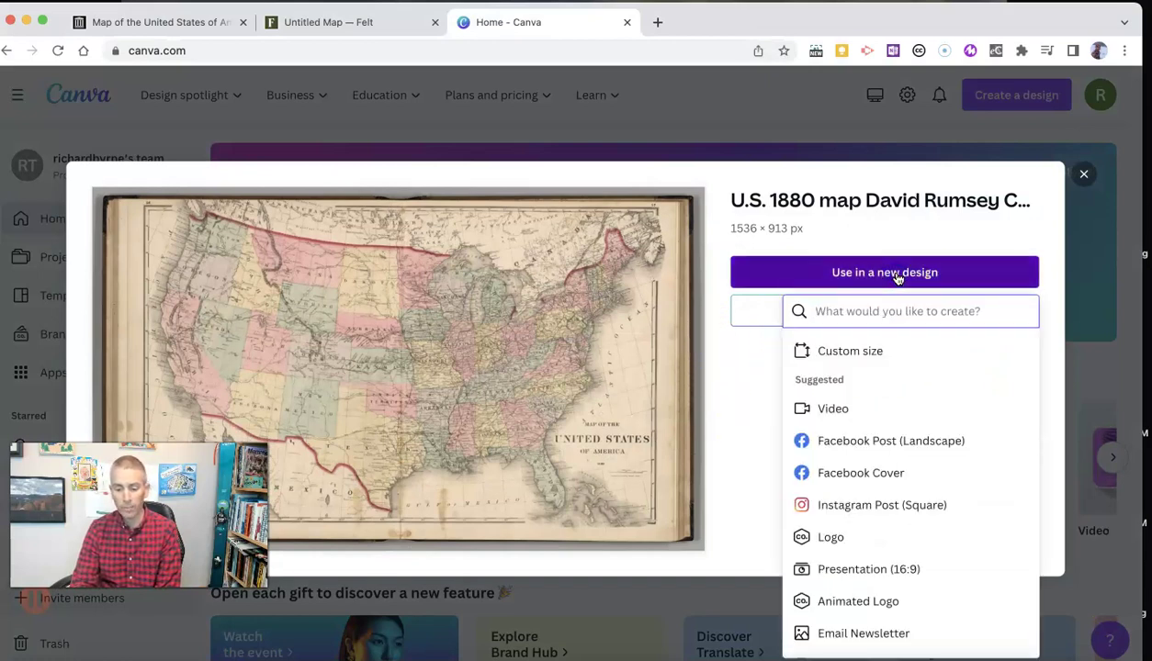
left_click(850, 352)
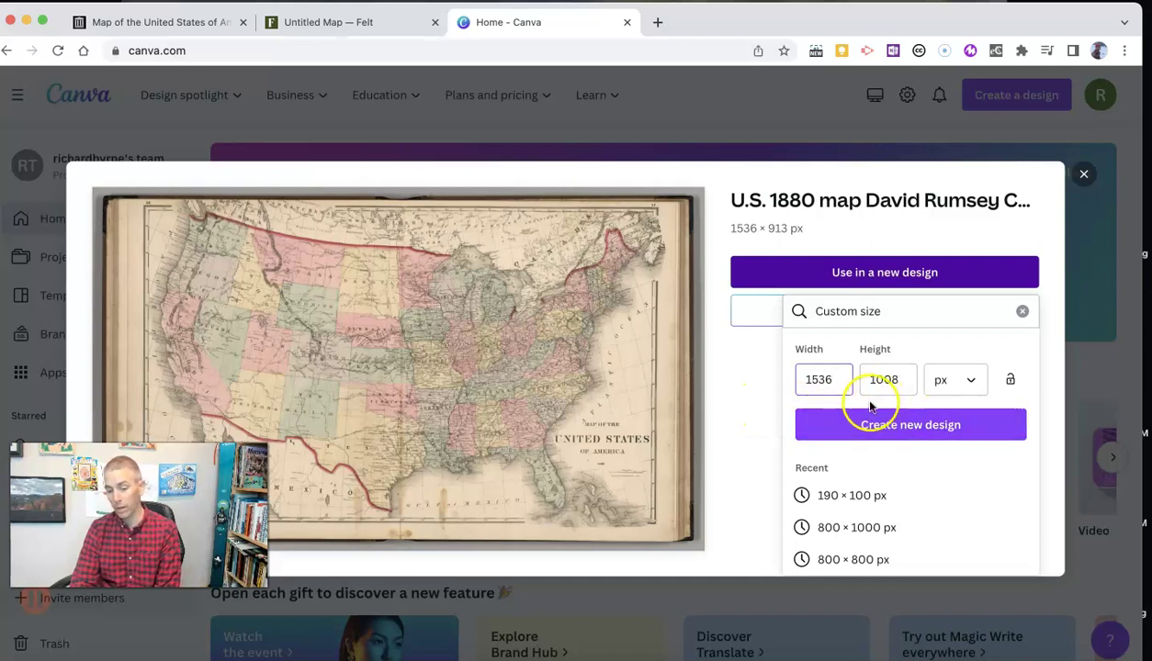
left_click(919, 428)
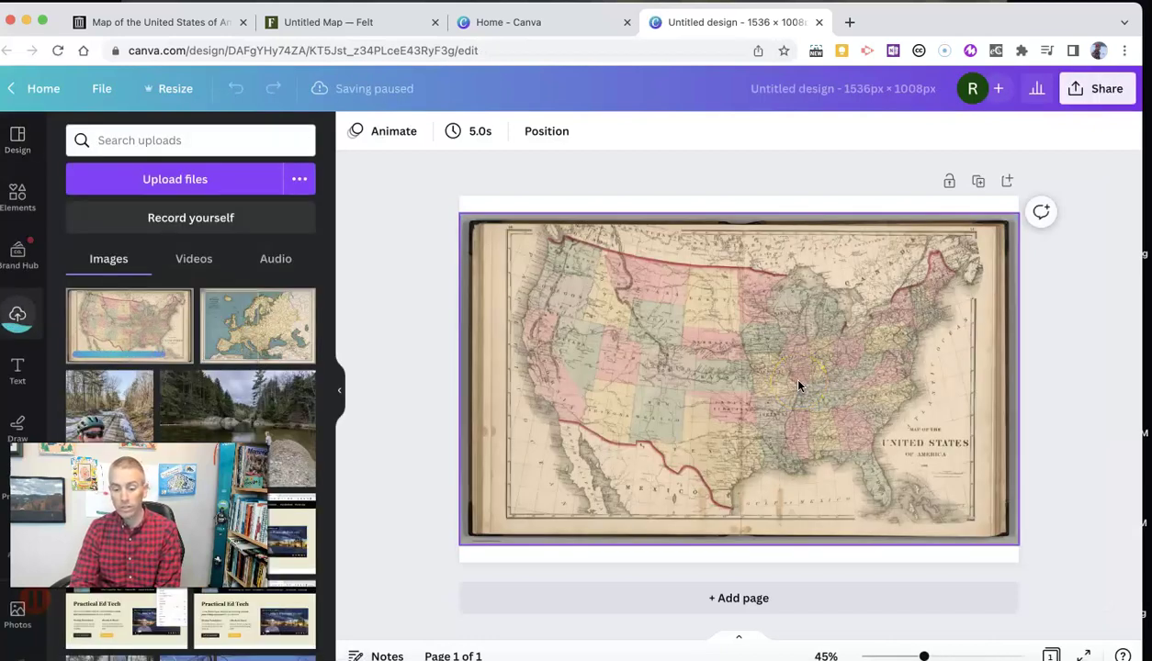
Select the map image and try Background Remover under Edit photo.
left_click(774, 387)
left_click(569, 261)
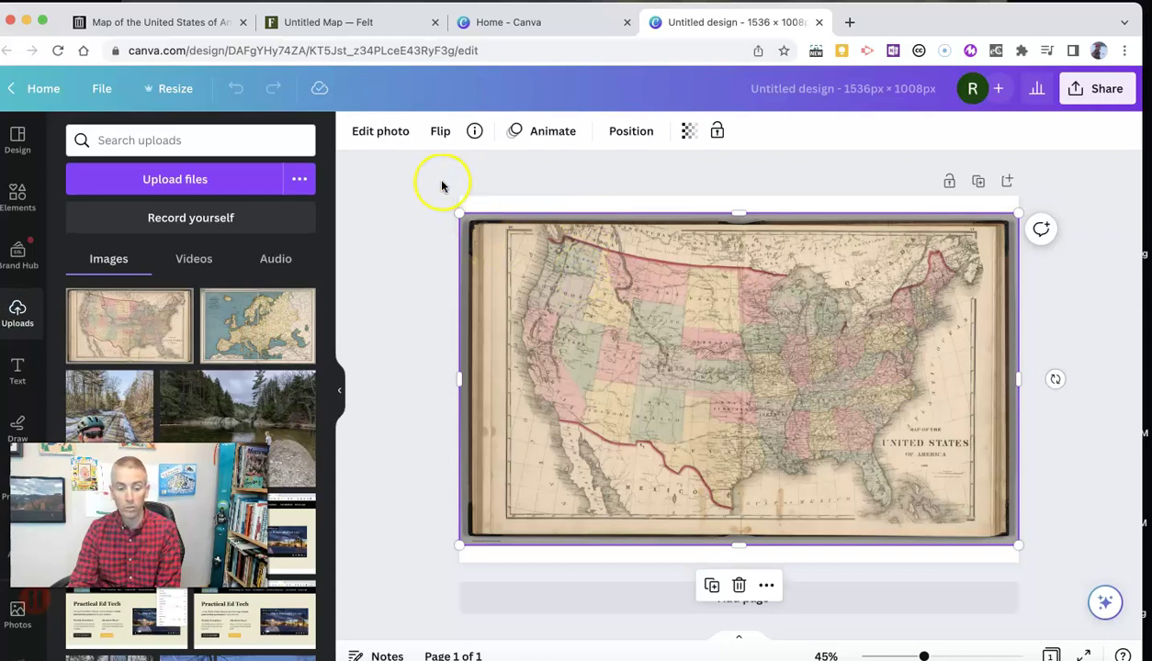
left_click(386, 134)
left_click(129, 250)
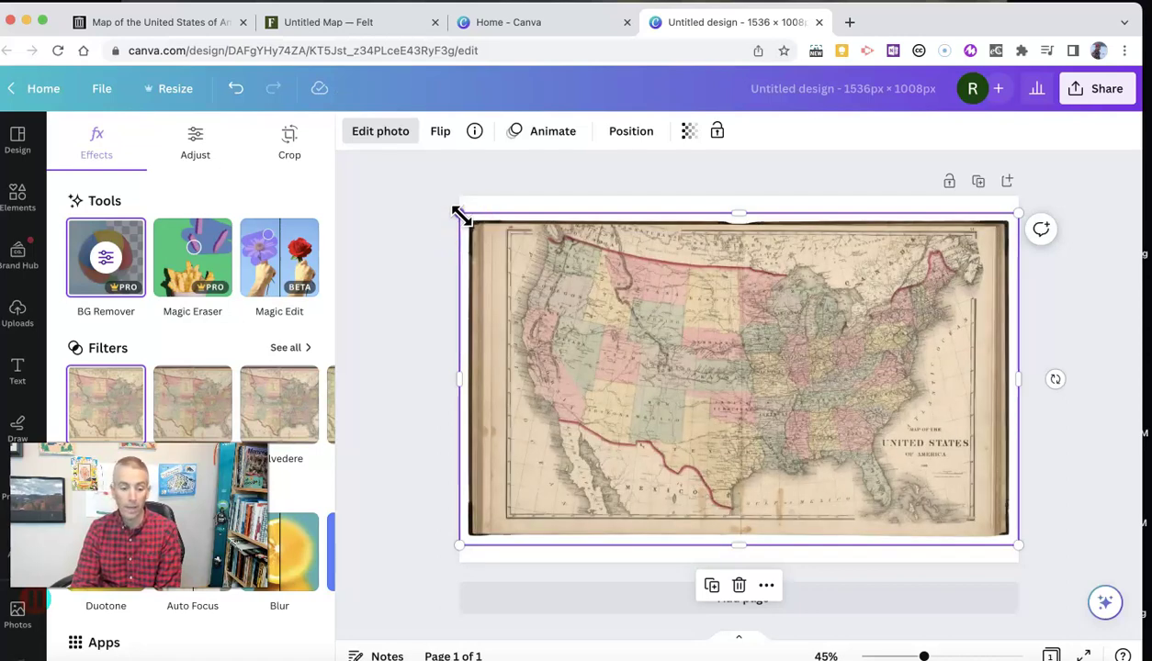
Crop the top-left and bottom-right paper borders off the map and apply.
left_click(288, 139)
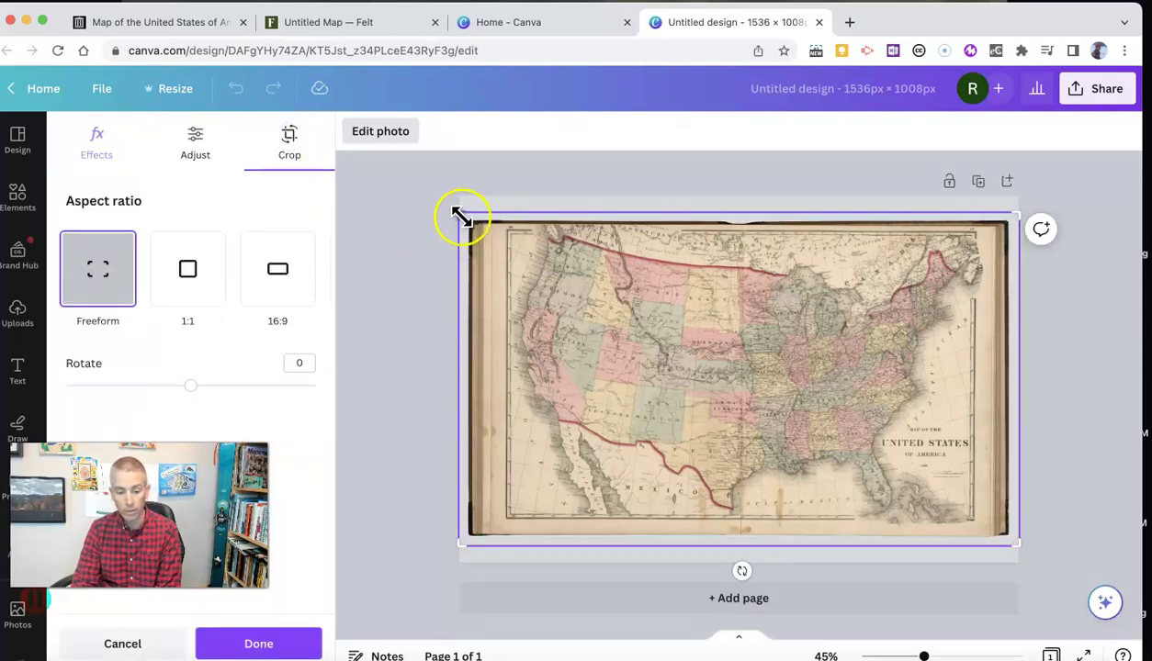
left_click_drag(460, 215, 499, 233)
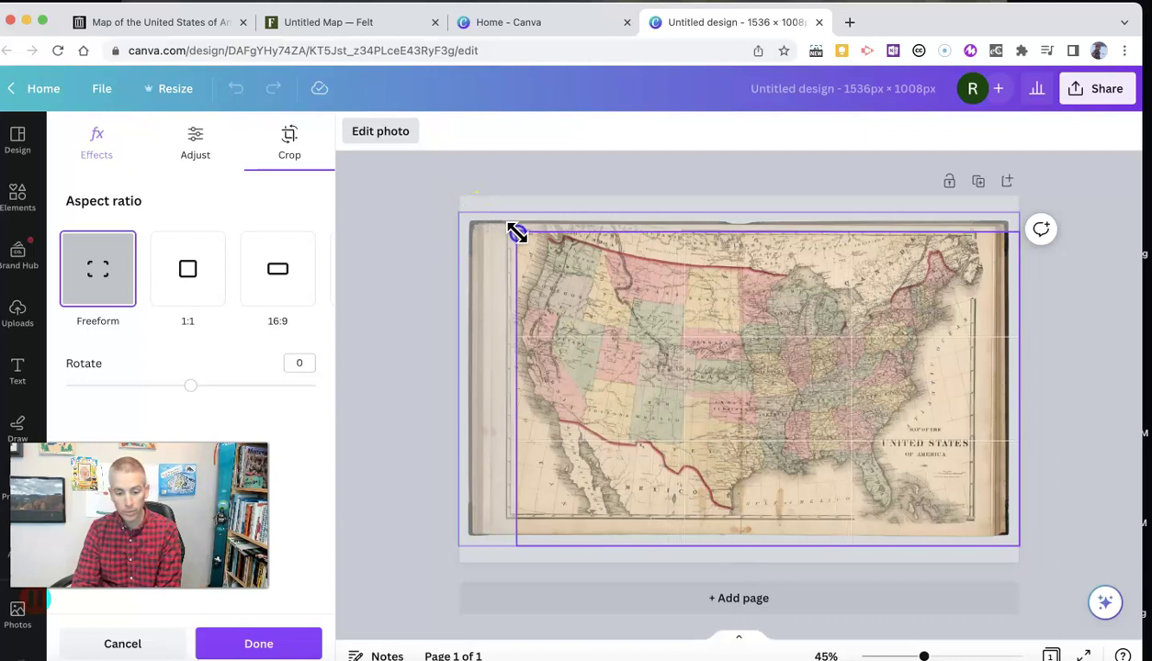
left_click_drag(517, 233, 515, 229)
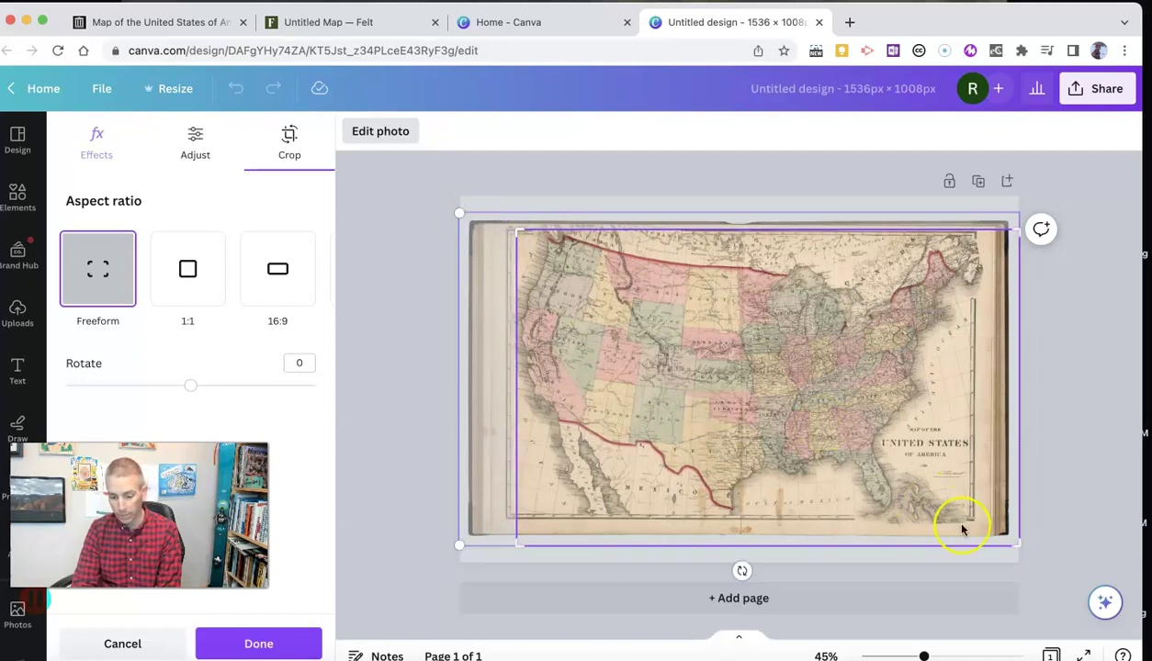
left_click_drag(1017, 544, 976, 515)
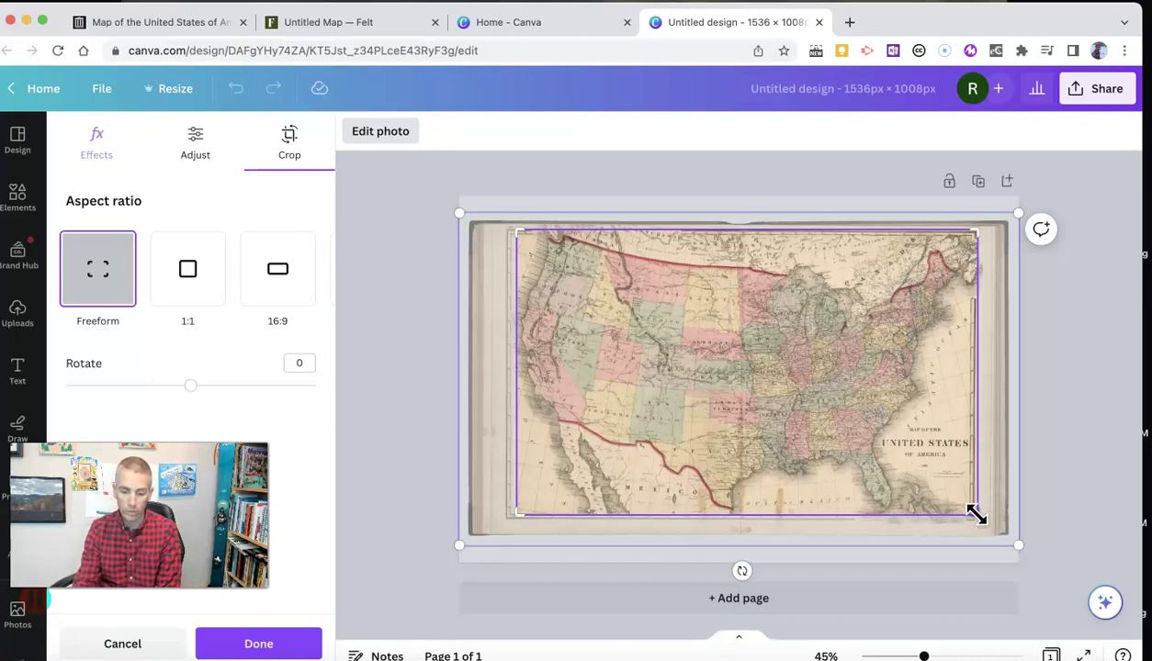
key("Return")
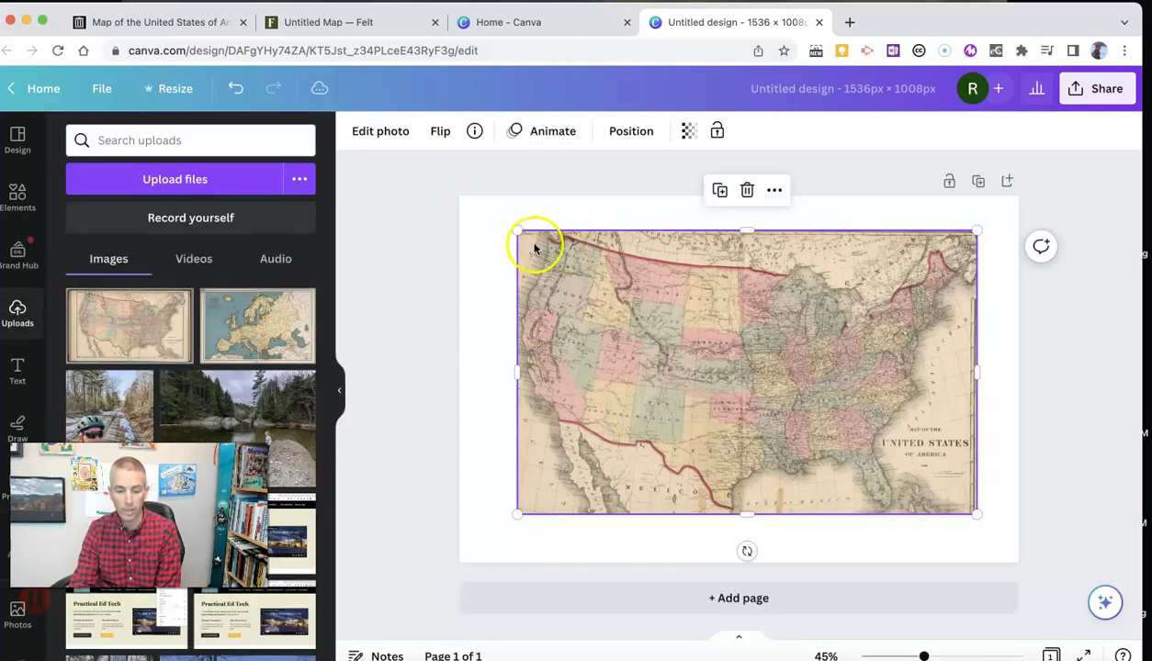
Stretch and centre the cropped map so it fills the whole page.
left_click_drag(518, 231, 452, 211)
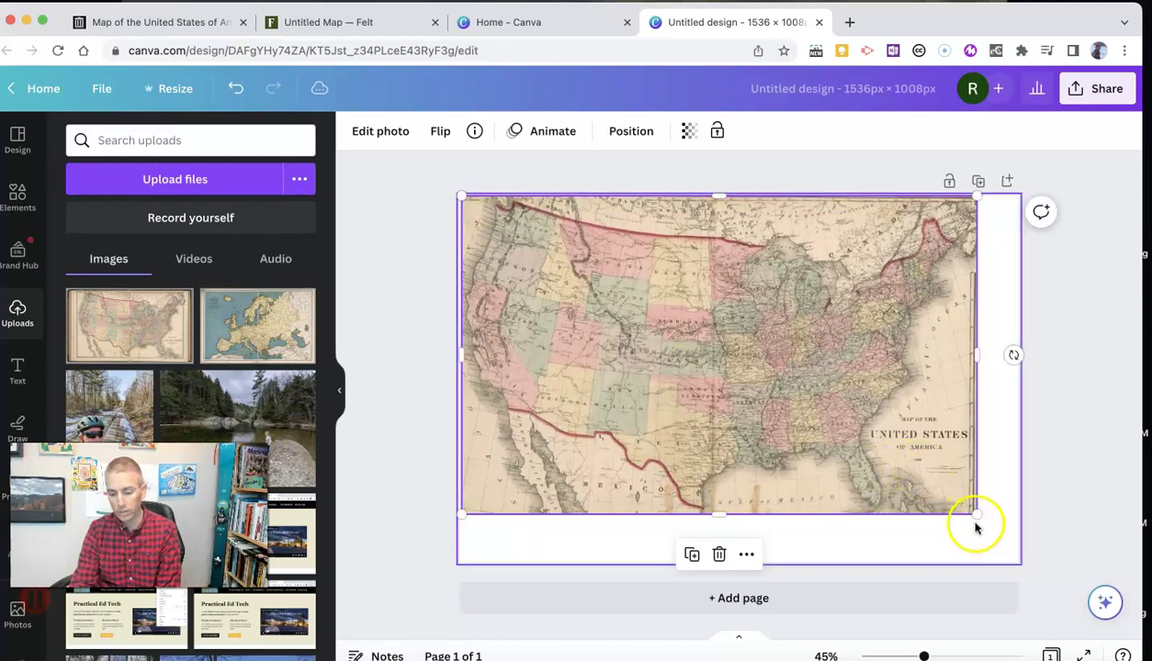
left_click_drag(977, 515, 1013, 544)
left_click_drag(788, 412, 787, 421)
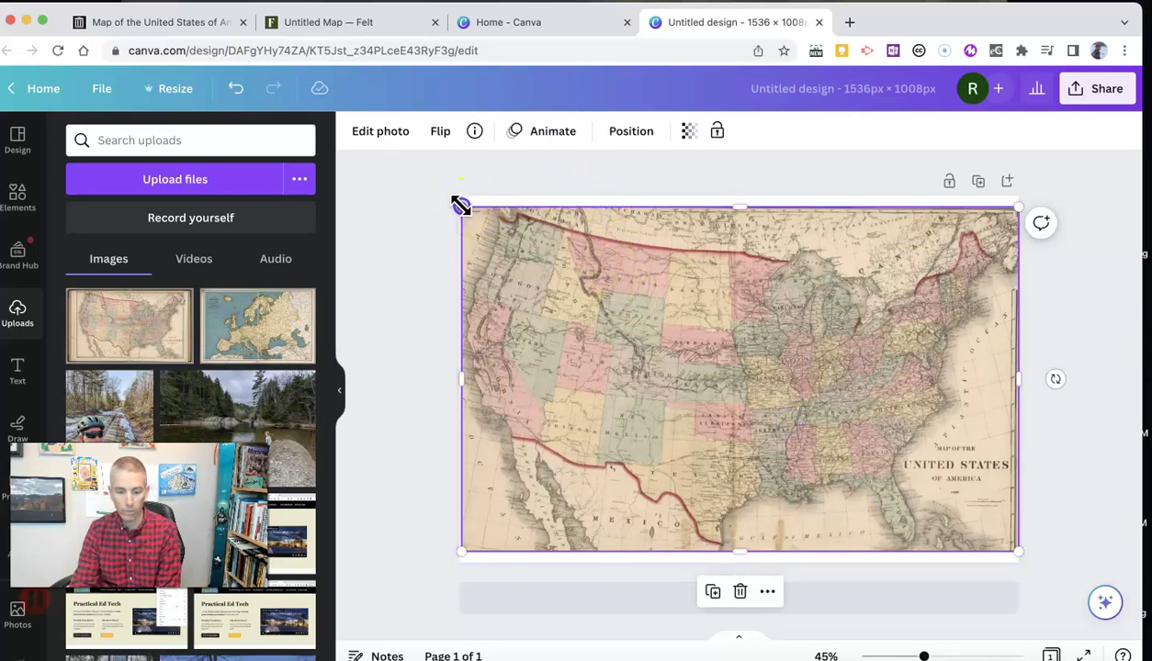
left_click_drag(461, 205, 459, 204)
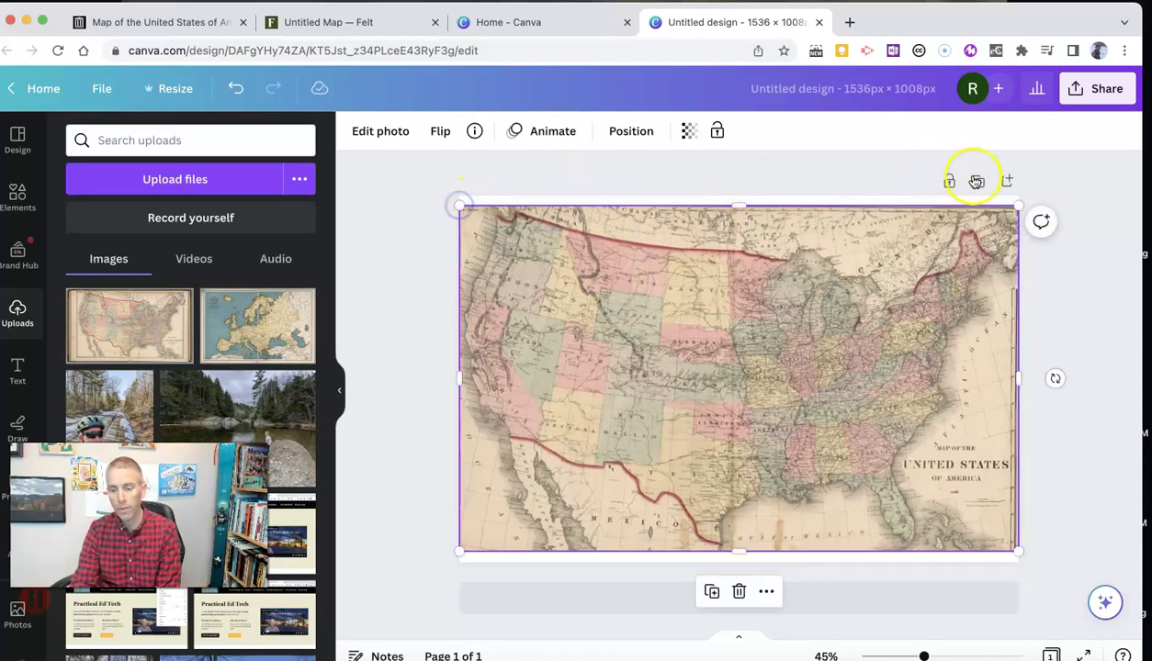
Rename the design to '1880 map'.
left_click(1097, 88)
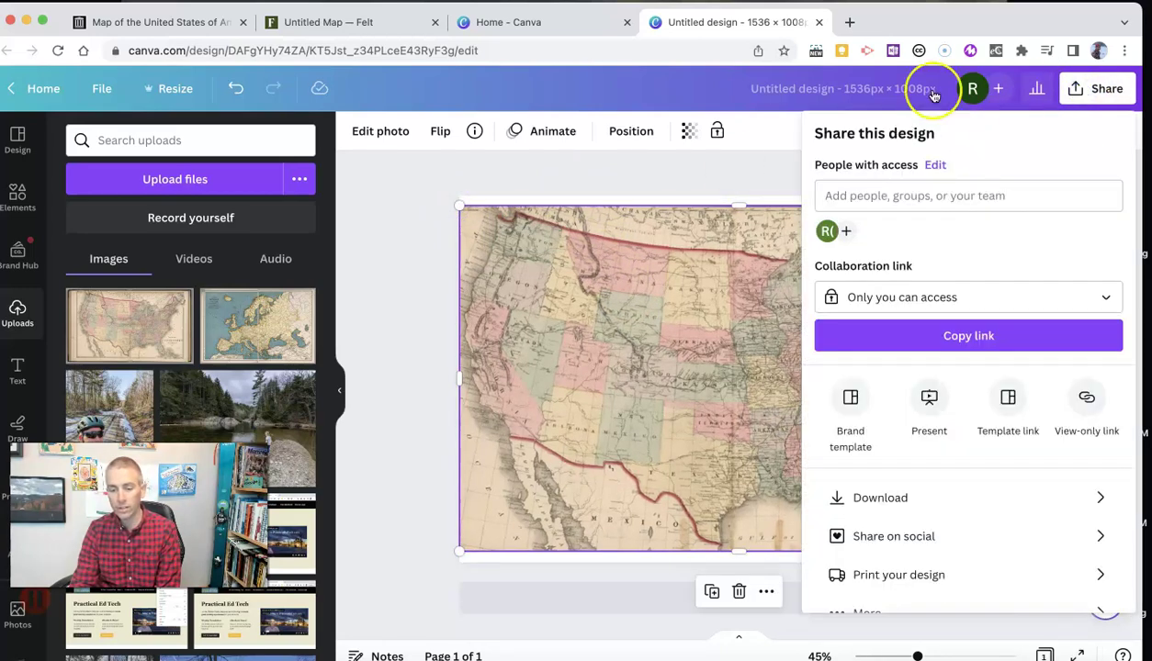
left_click(817, 89)
key("BackSpace")
type("1")
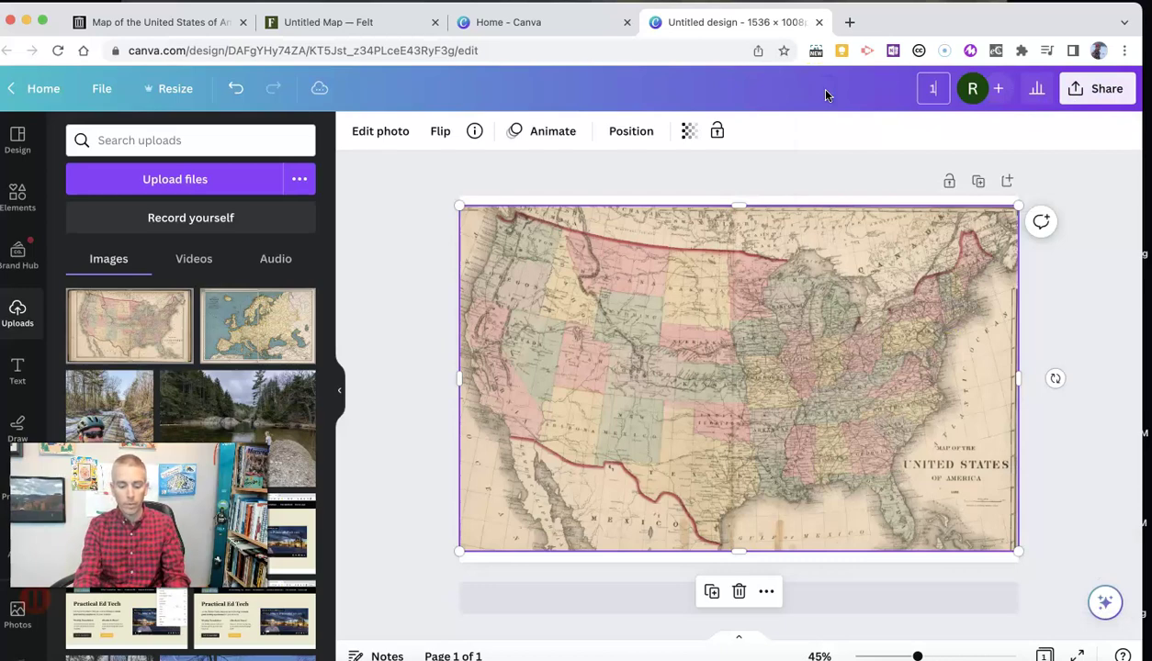
type("880 map")
left_click(1020, 77)
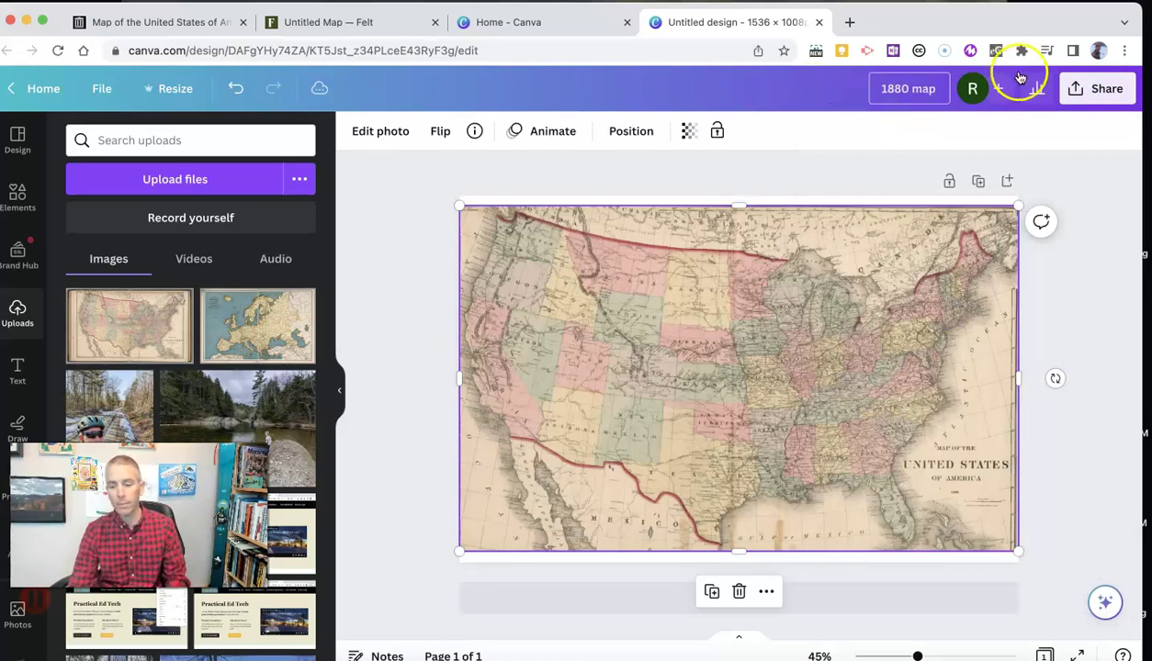
Download the design as a PNG with transparent background, then return to Felt.
left_click(1098, 88)
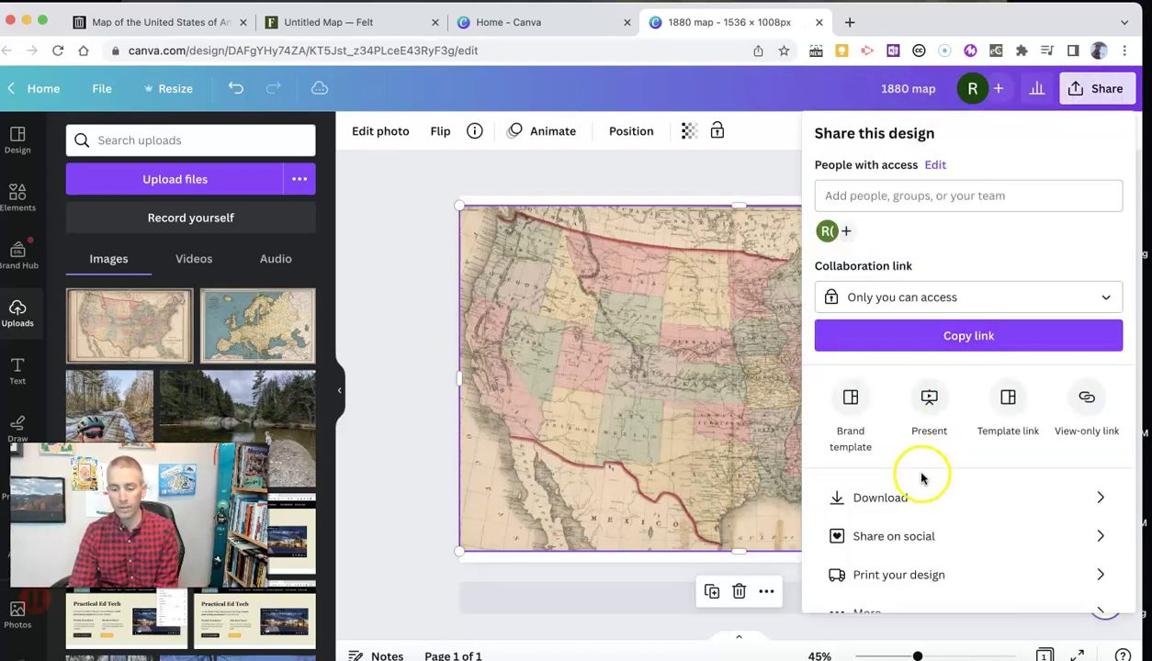
left_click(913, 500)
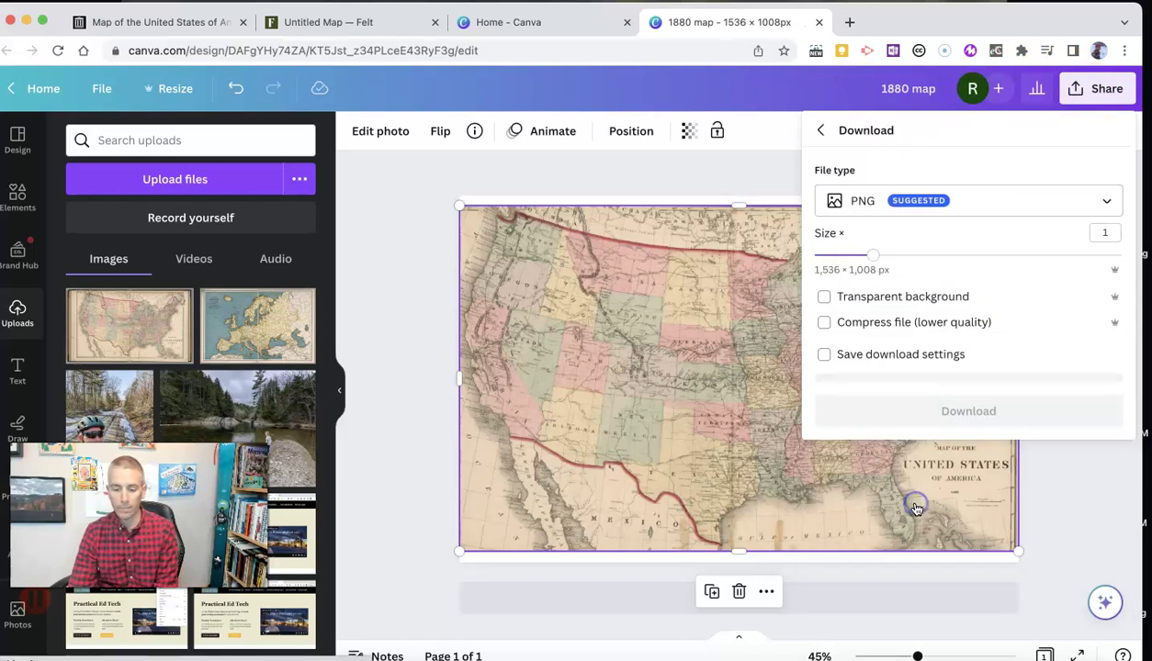
left_click(913, 202)
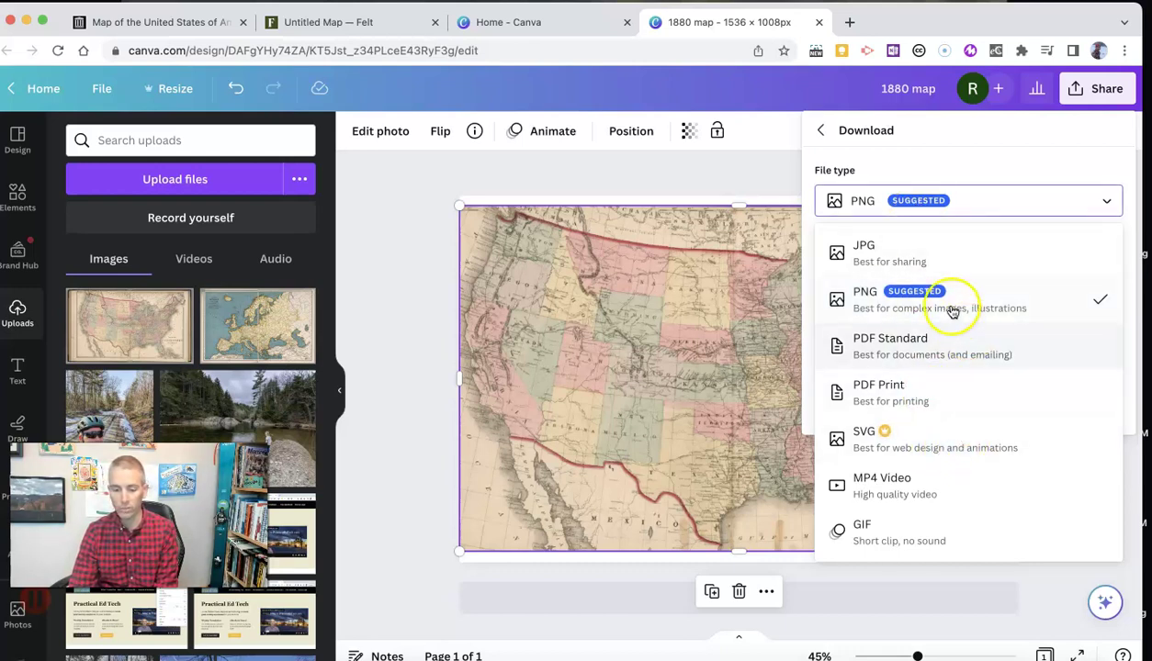
left_click(989, 297)
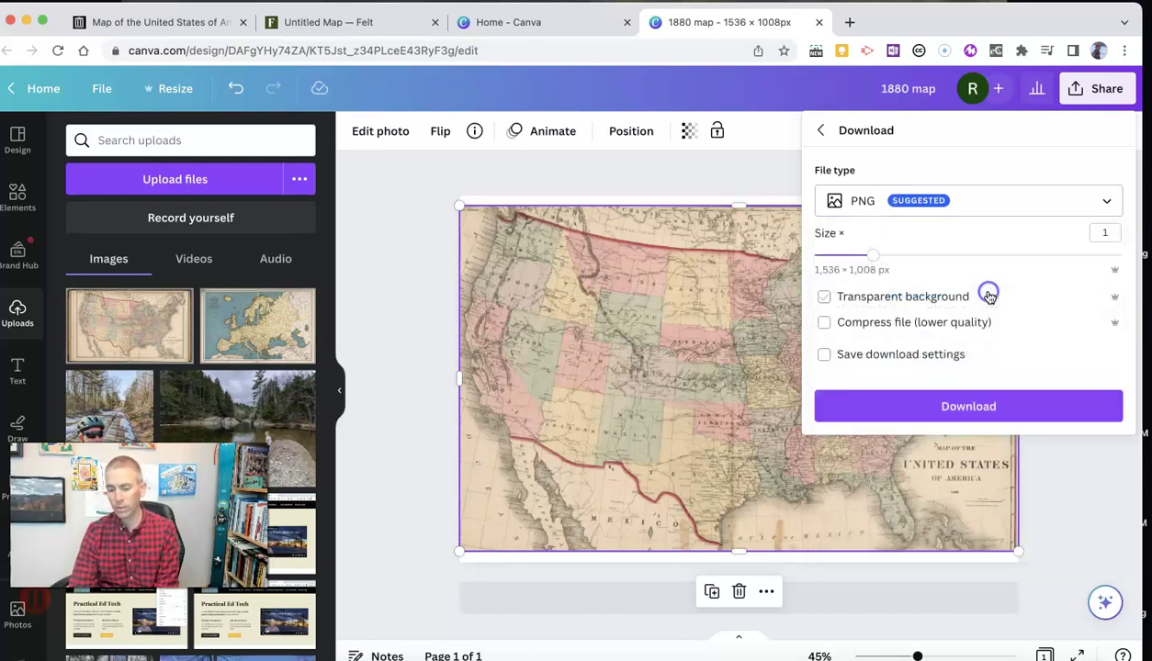
left_click(960, 408)
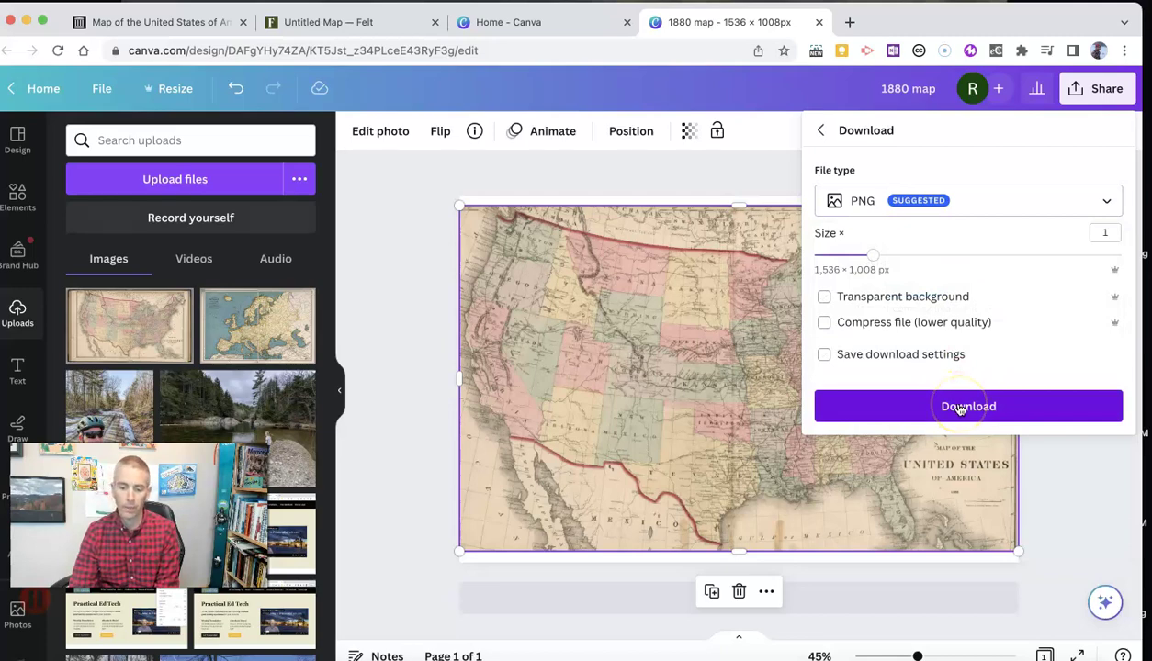
left_click(824, 296)
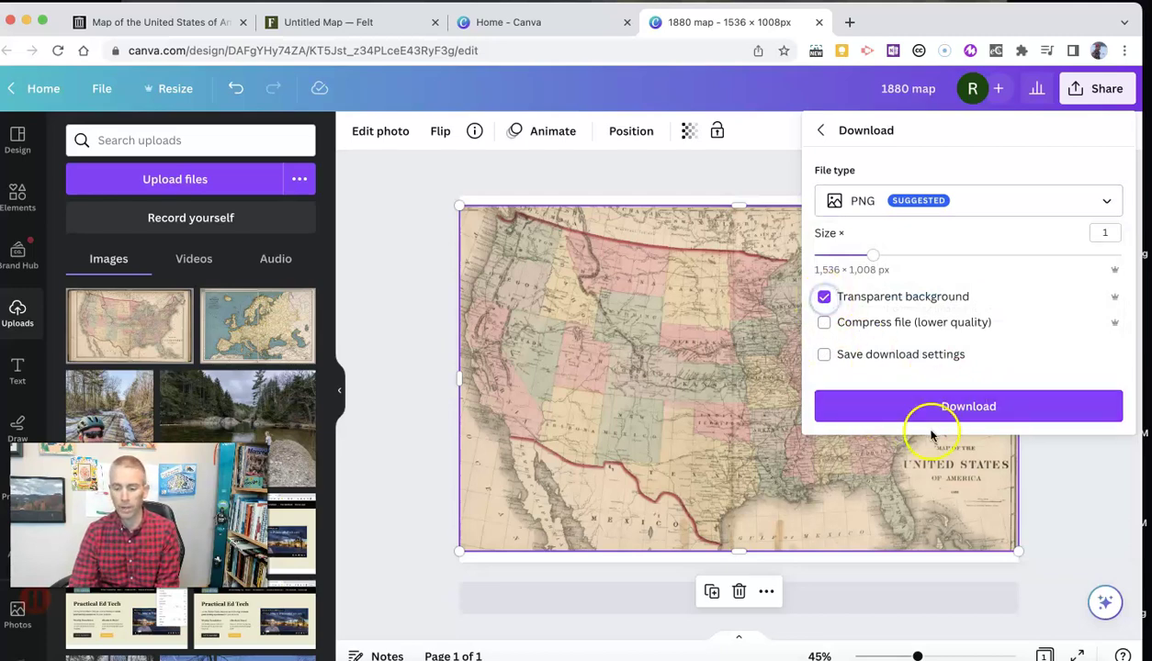
left_click(971, 404)
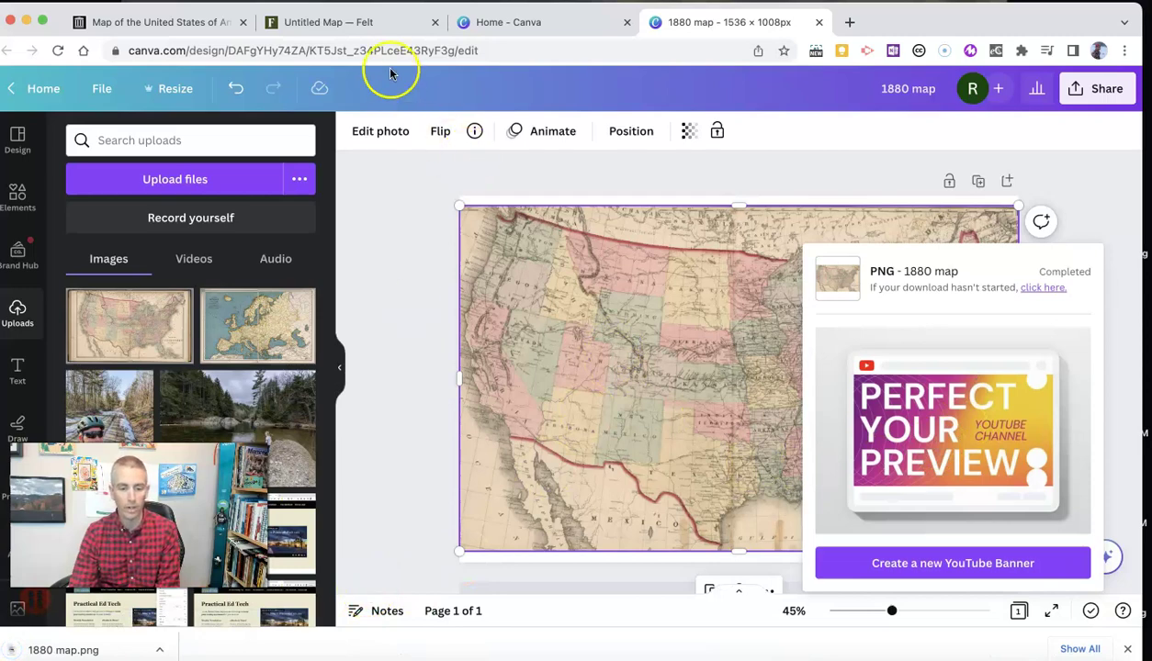
left_click(371, 31)
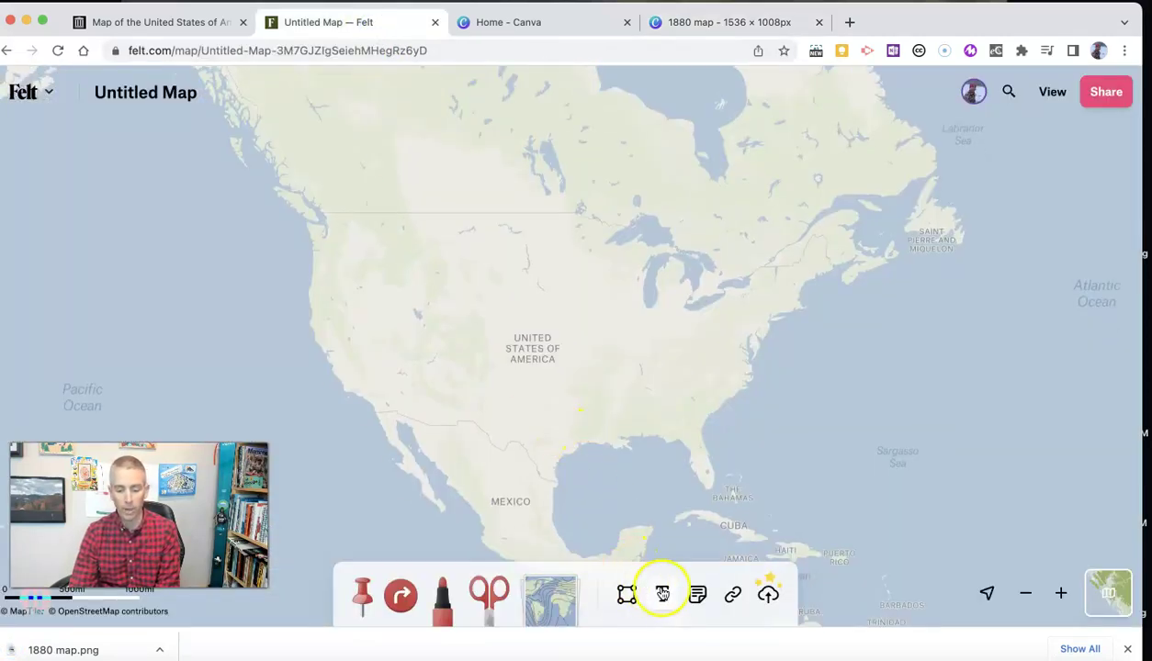
Upload 1880 map.png from the Downloads folder onto the Felt map.
left_click(768, 595)
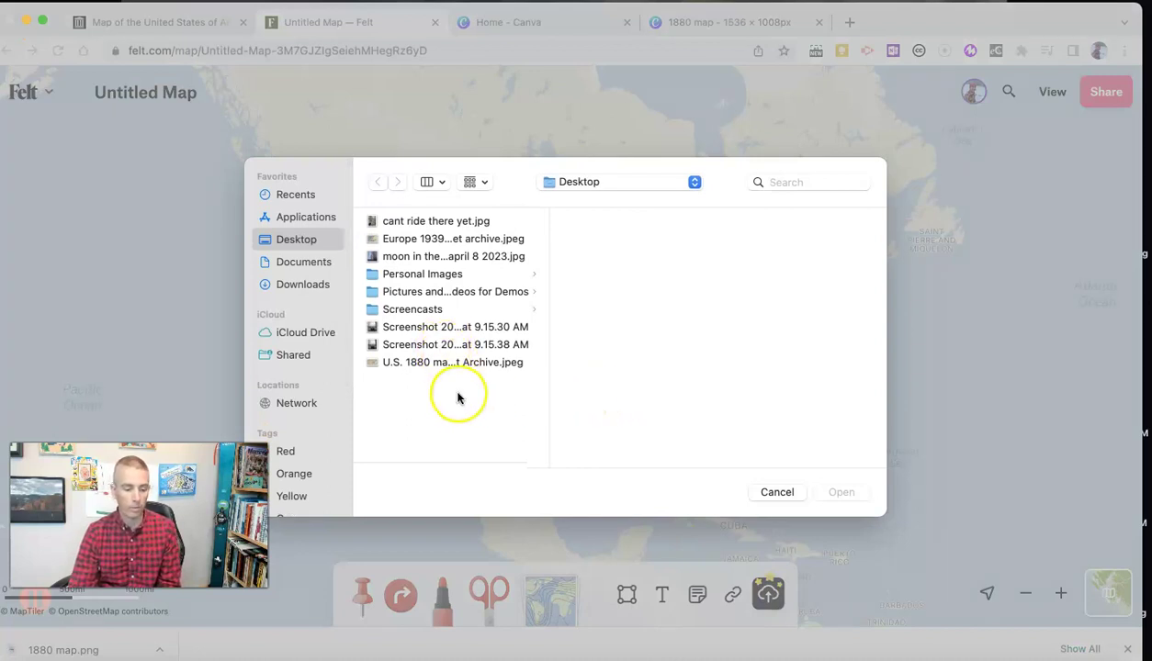
left_click(302, 286)
left_click(439, 224)
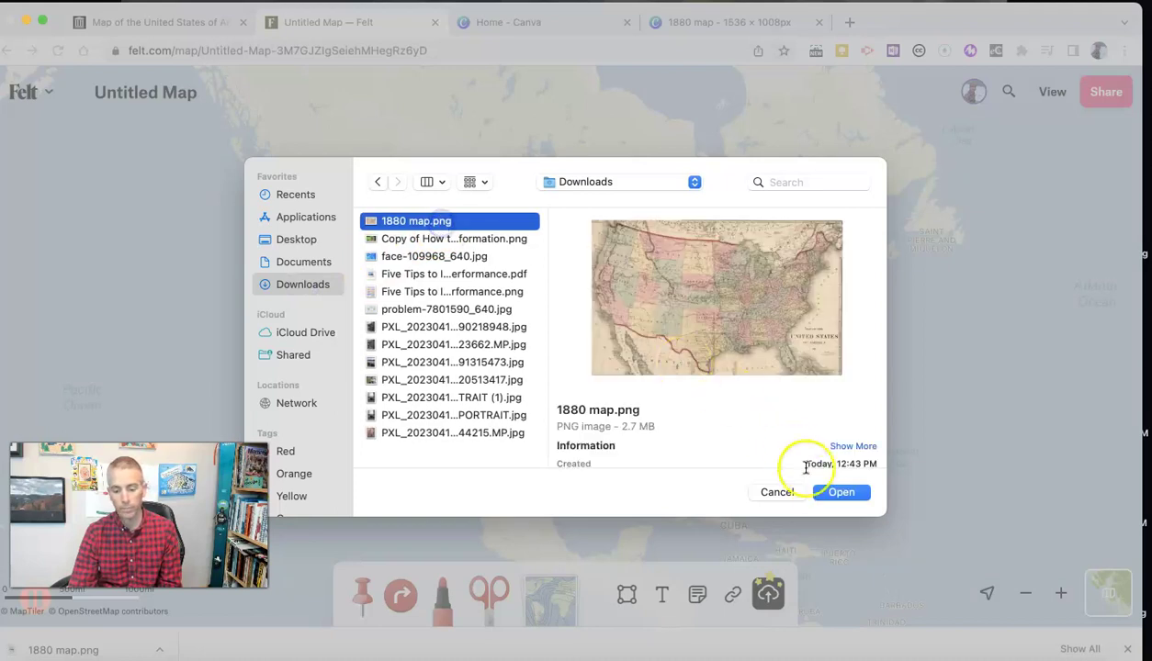
left_click(840, 492)
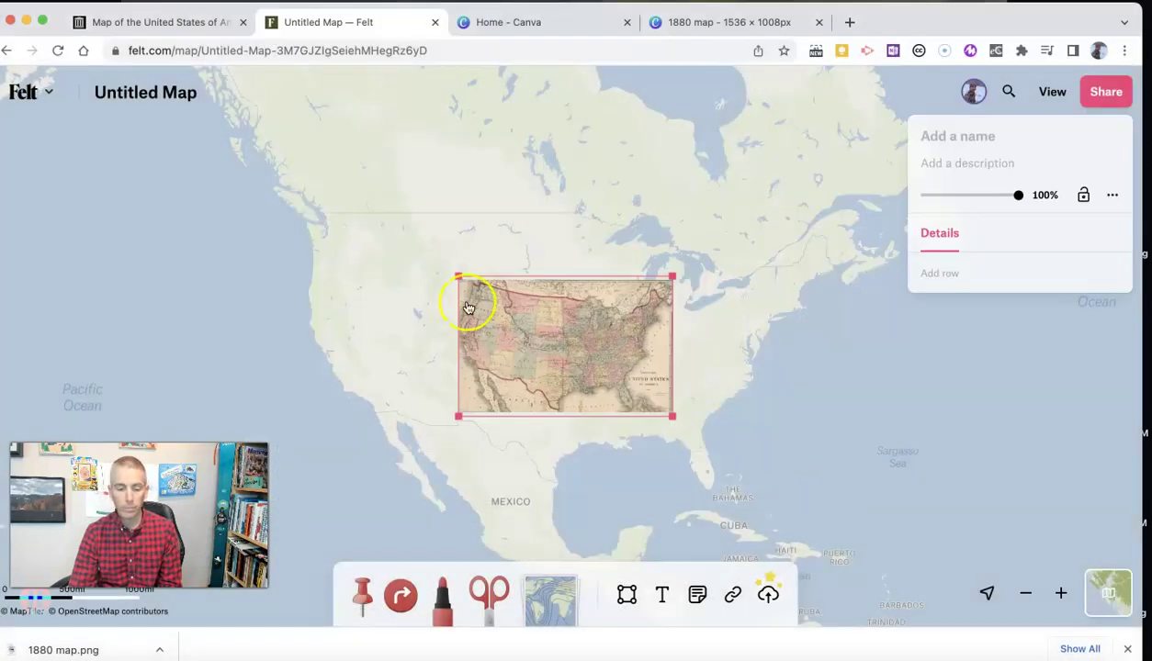
Stretch and align the old map over the US and set its opacity to 65%.
left_click_drag(458, 275, 262, 237)
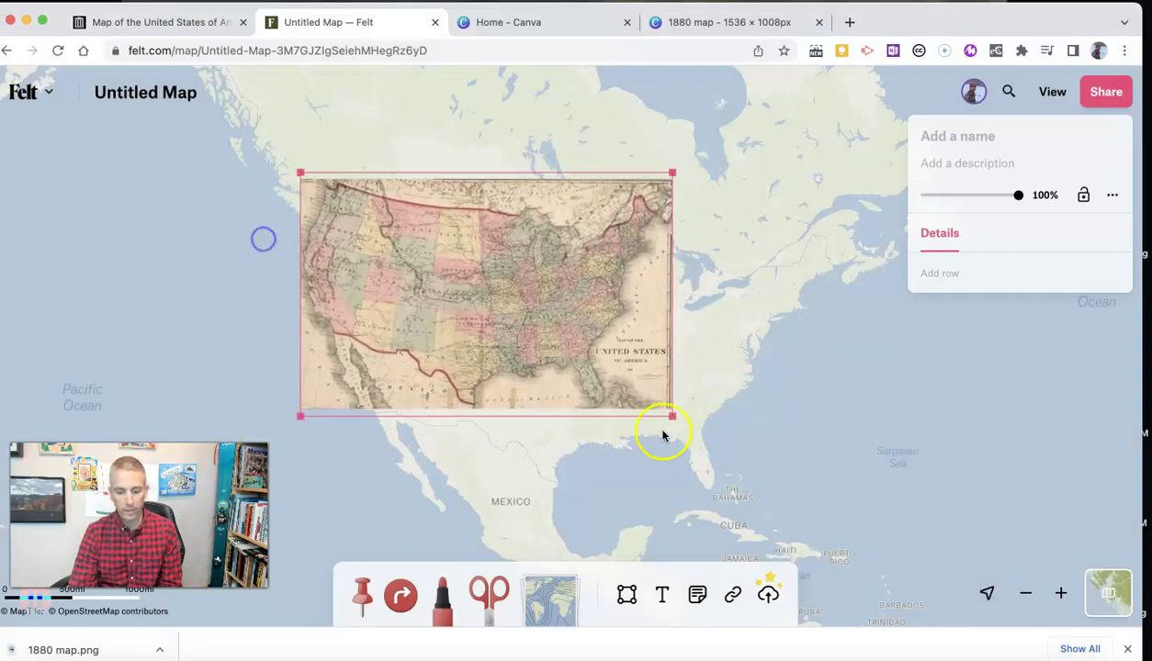
left_click_drag(669, 417, 842, 509)
left_click_drag(666, 407, 671, 429)
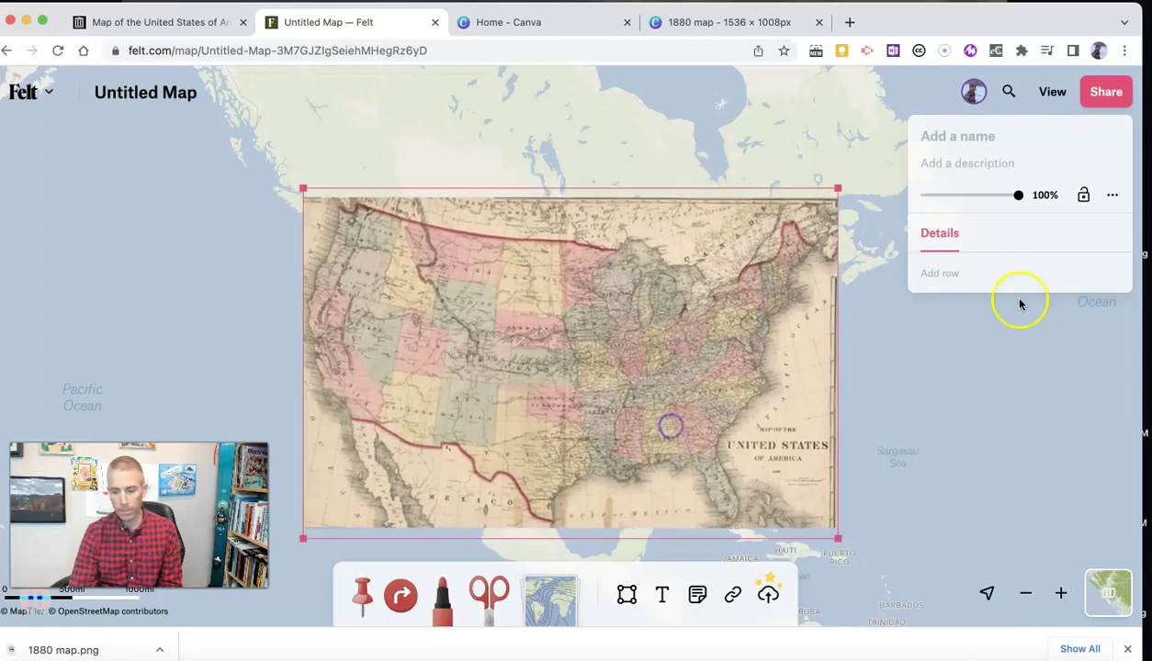
left_click_drag(1015, 201, 998, 204)
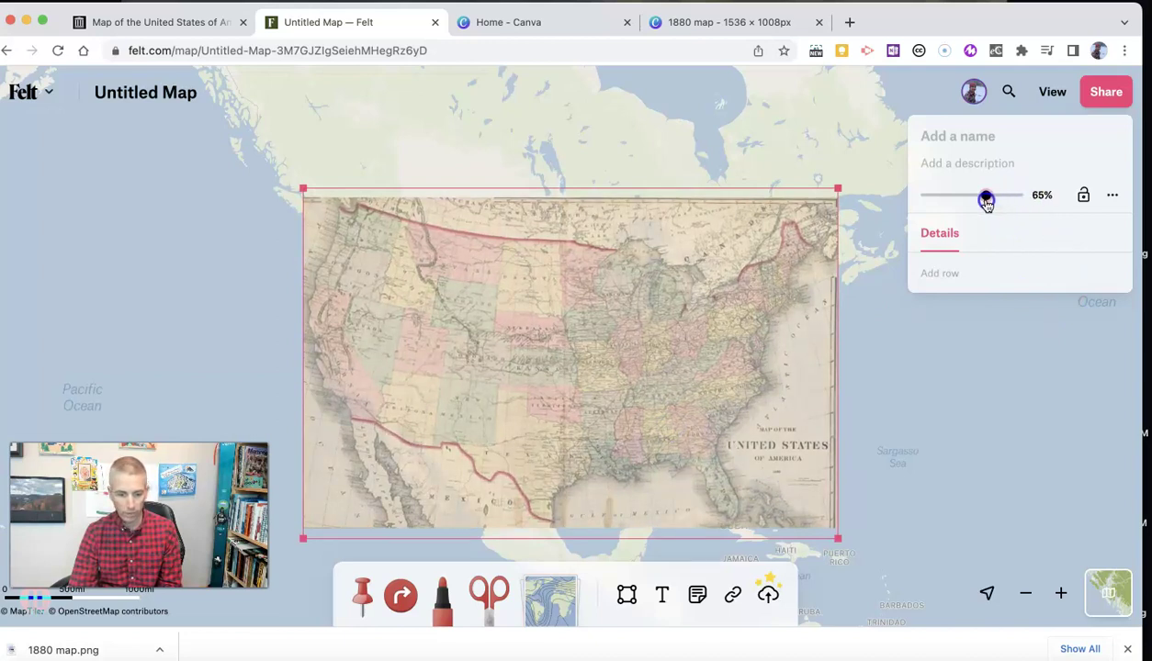
left_click_drag(985, 203, 986, 203)
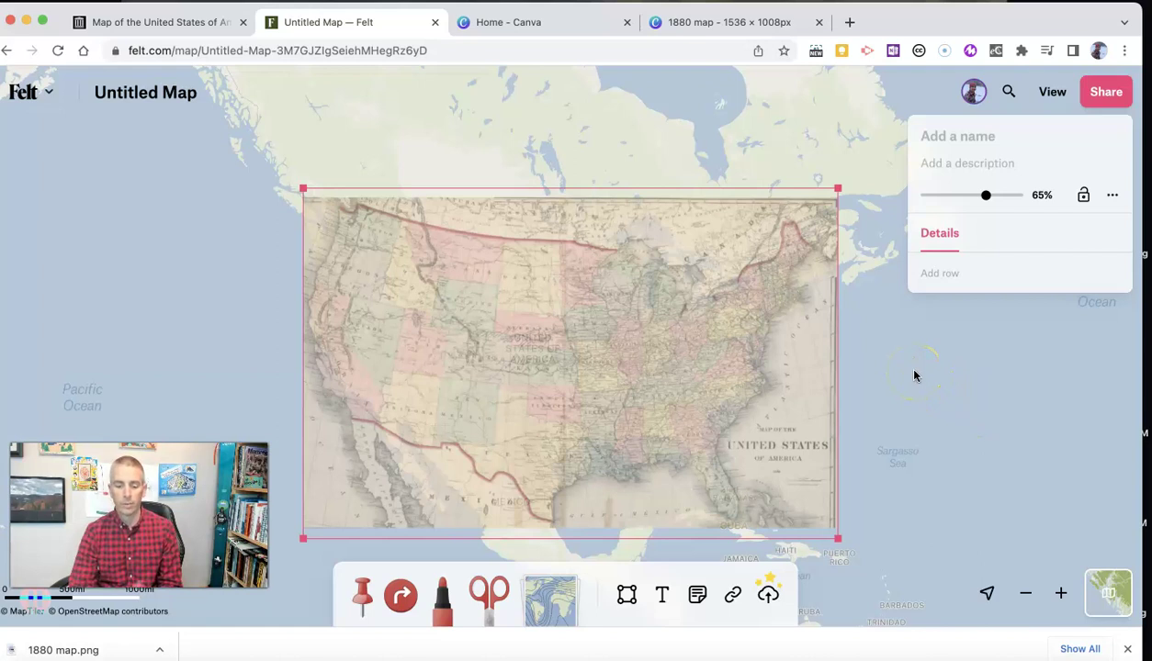
Back in the Canva design, open Magic Eraser on the map image.
left_click(875, 180)
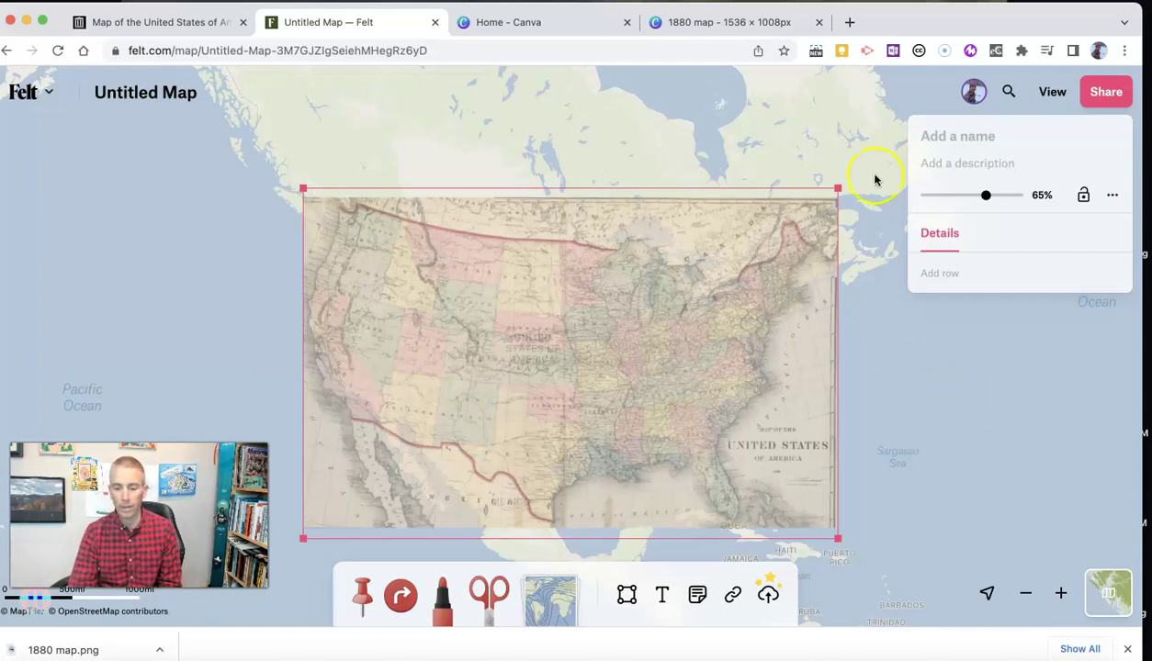
left_click(721, 21)
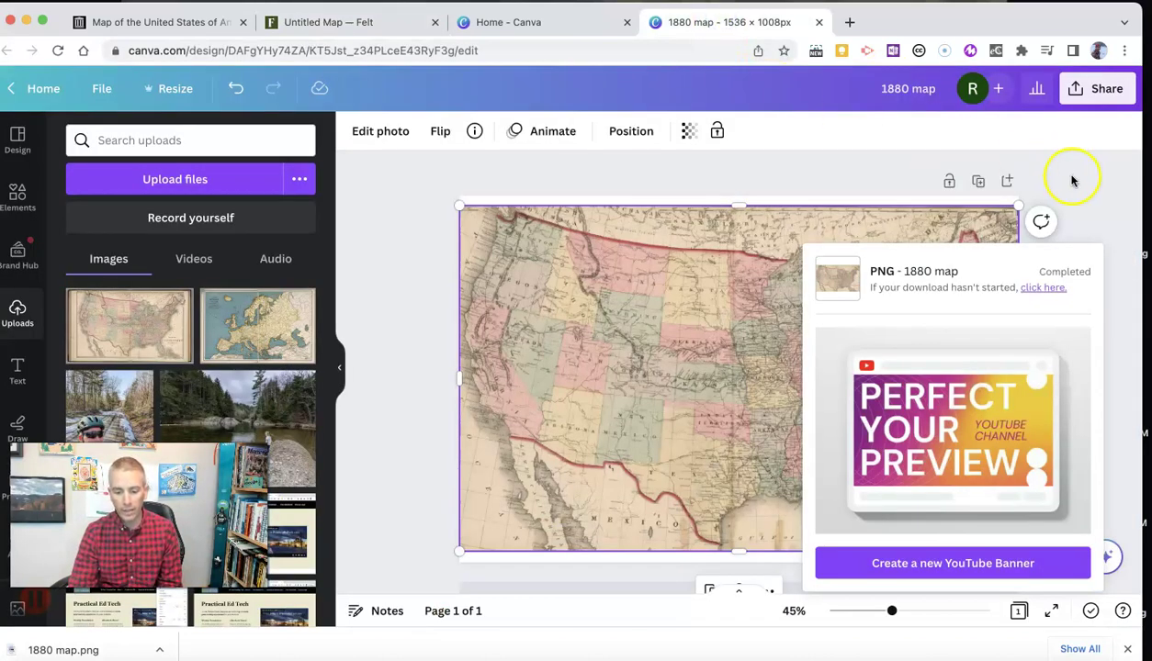
left_click(1093, 221)
left_click(723, 277)
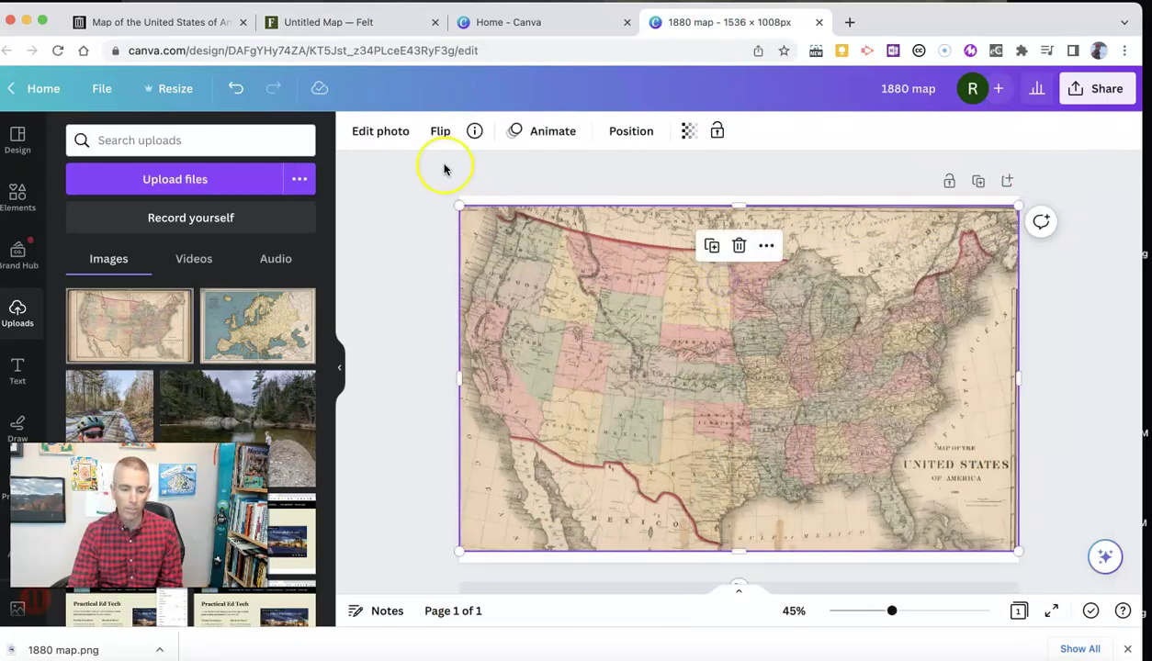
left_click(384, 135)
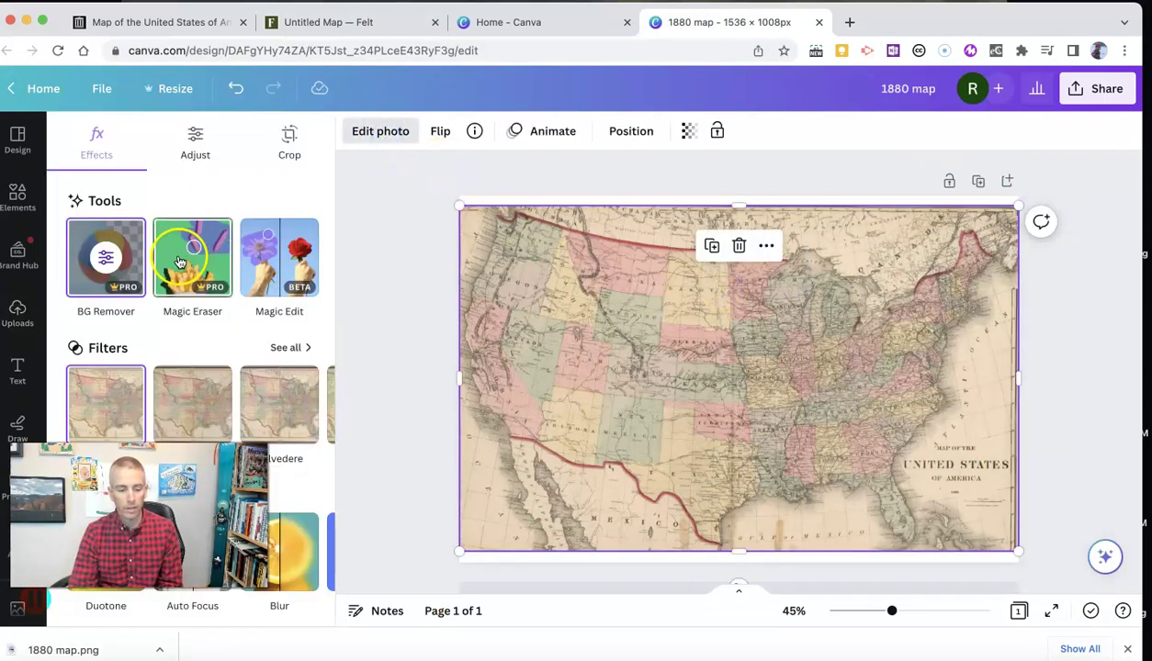
left_click(190, 265)
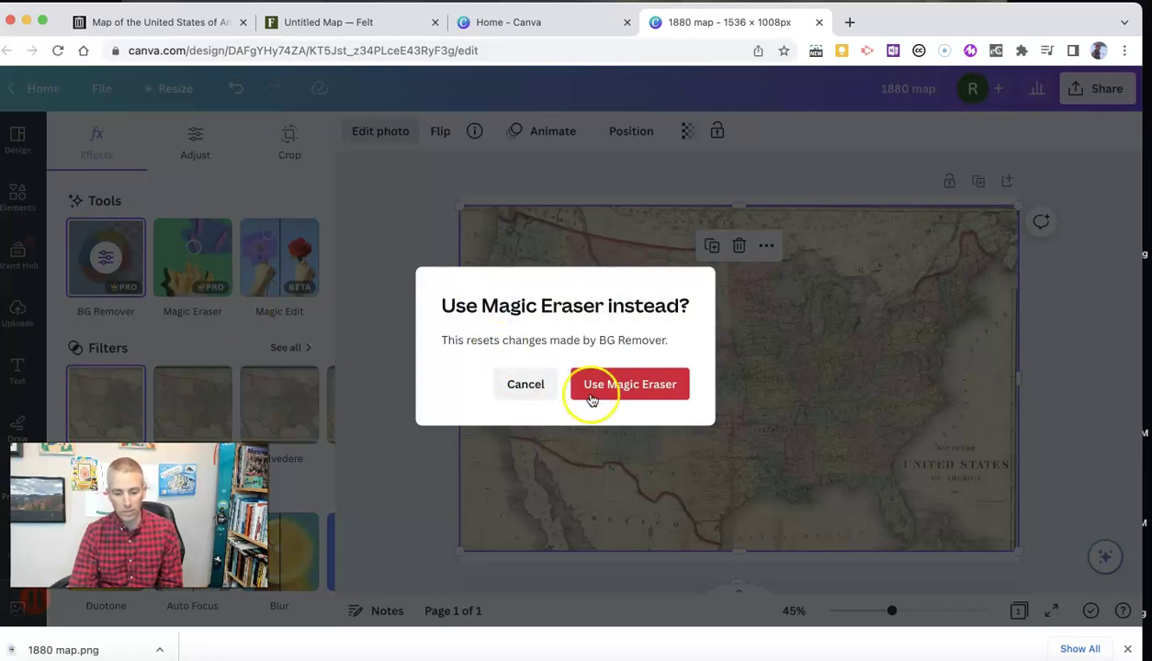
left_click(631, 387)
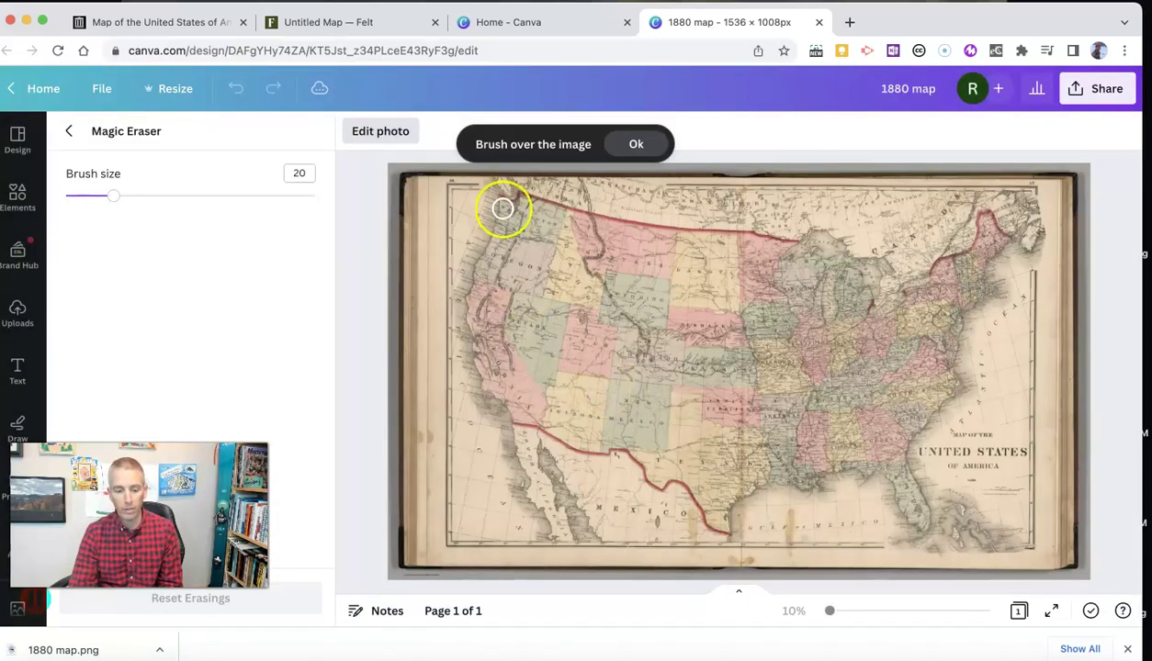
Erase along the US outline: northern border, Atlantic, Florida, Gulf, Mexican border, California coast.
left_click_drag(531, 178, 532, 178)
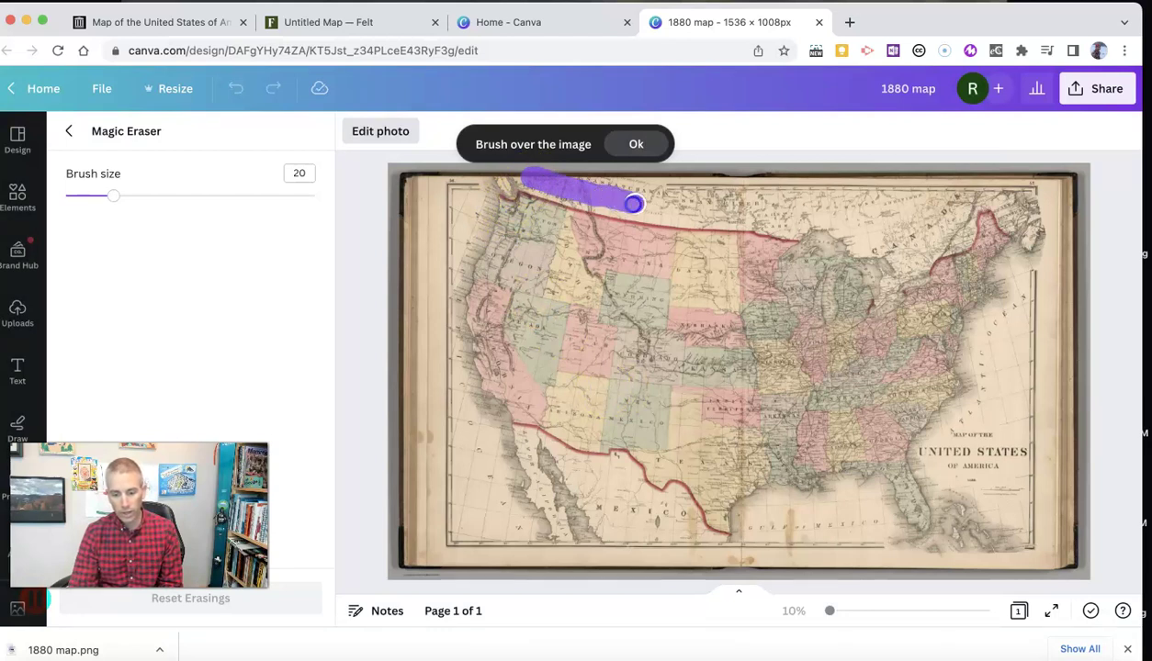
left_click_drag(731, 216, 760, 223)
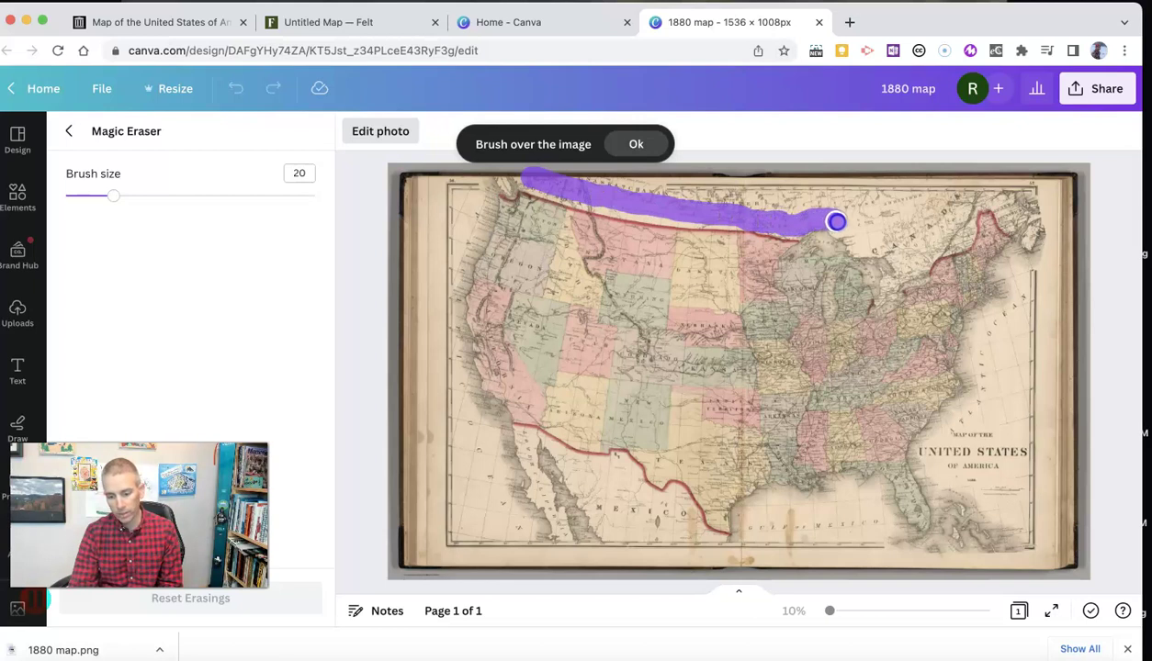
left_click_drag(844, 228, 855, 238)
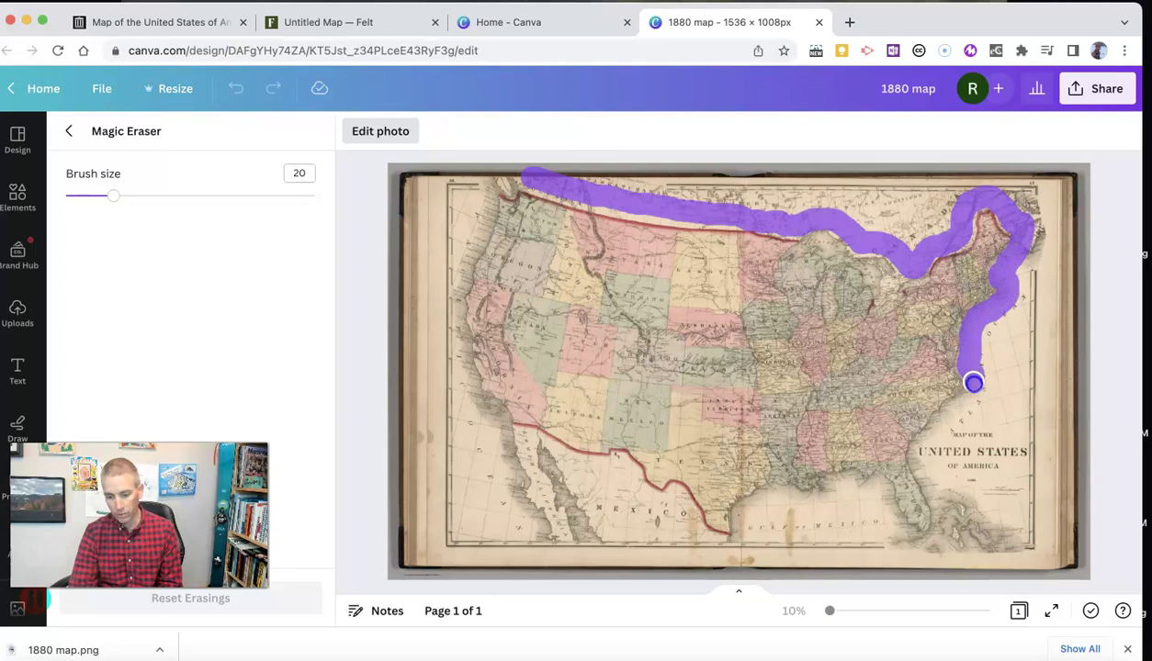
left_click_drag(971, 397, 964, 402)
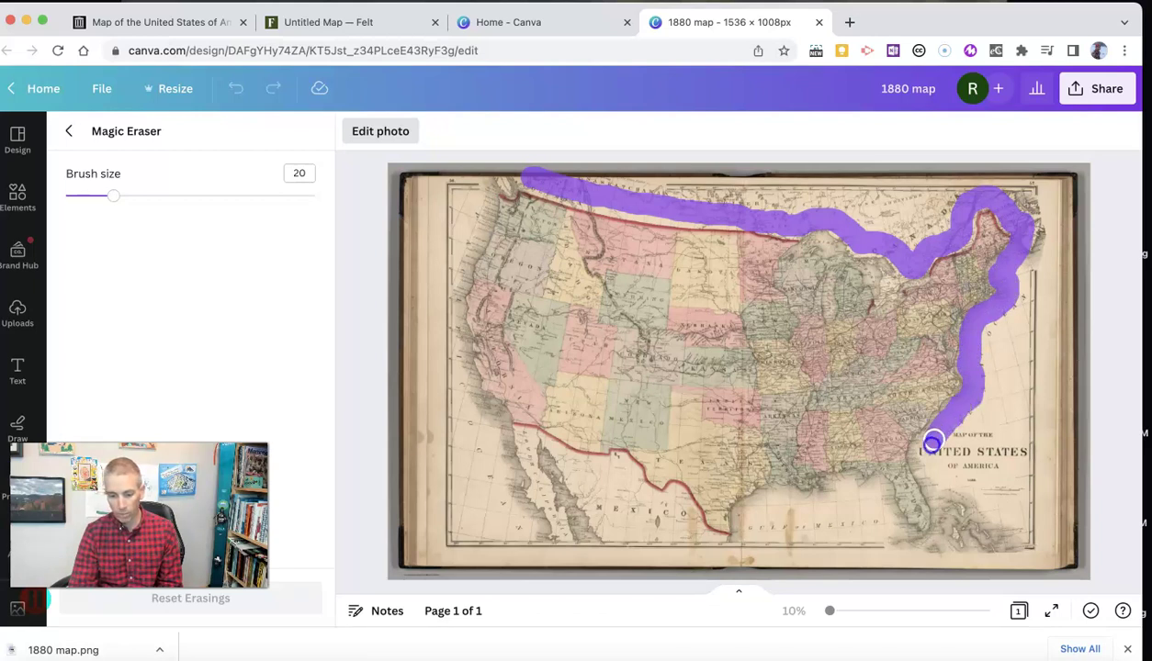
left_click_drag(930, 473, 942, 516)
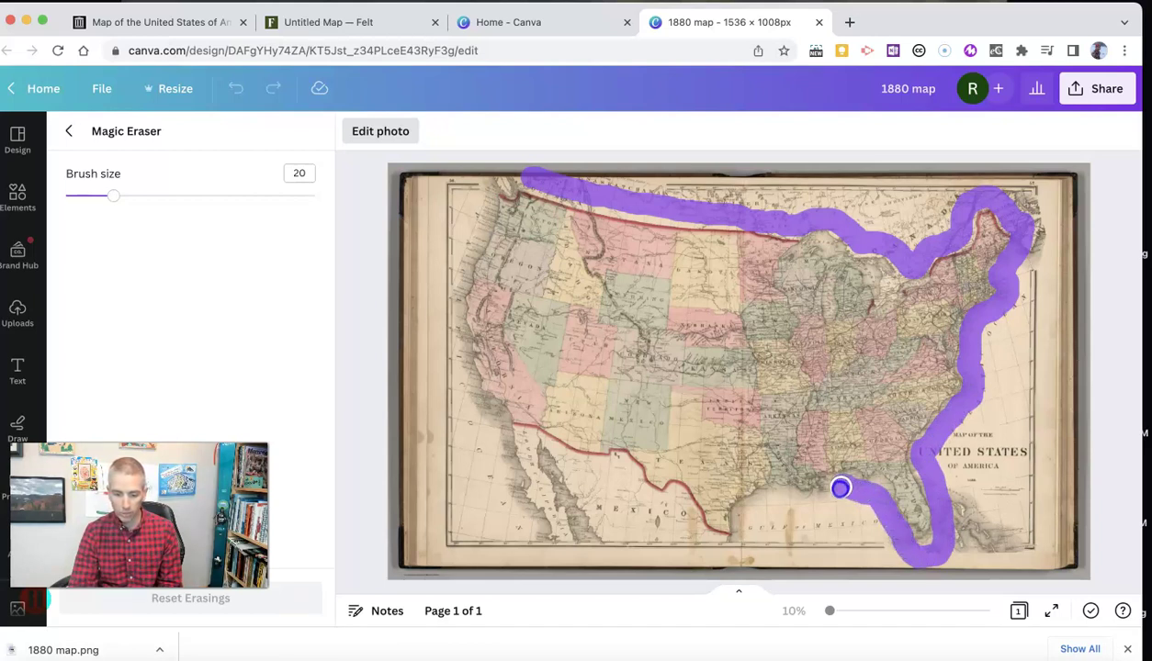
left_click_drag(826, 499, 772, 499)
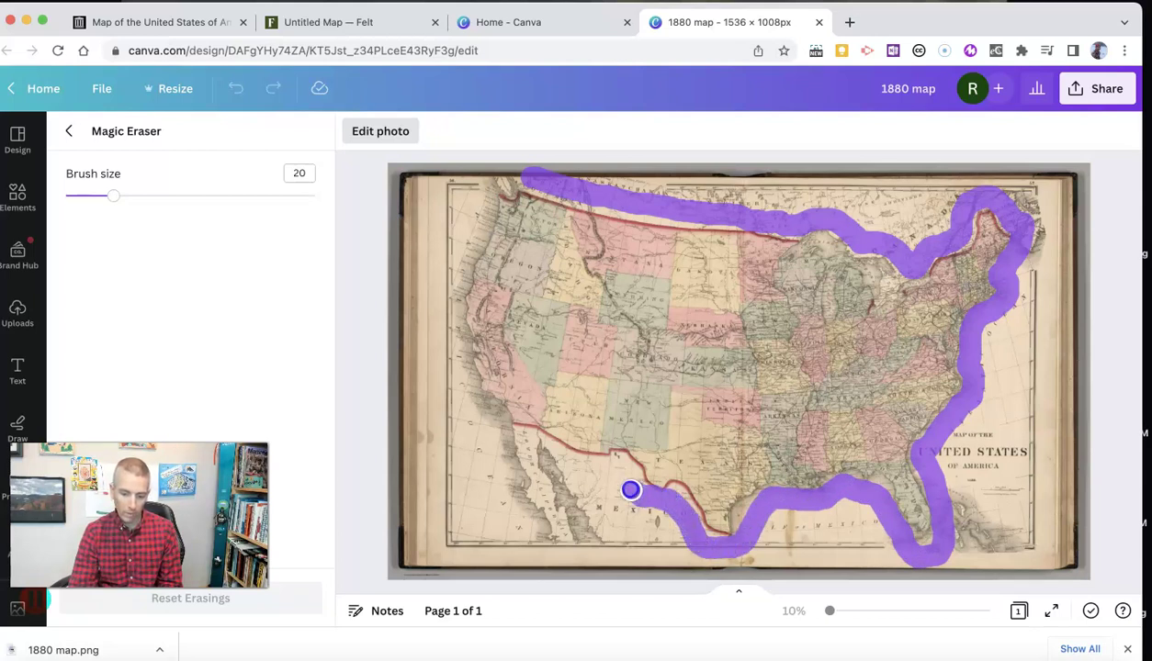
left_click_drag(590, 462, 556, 462)
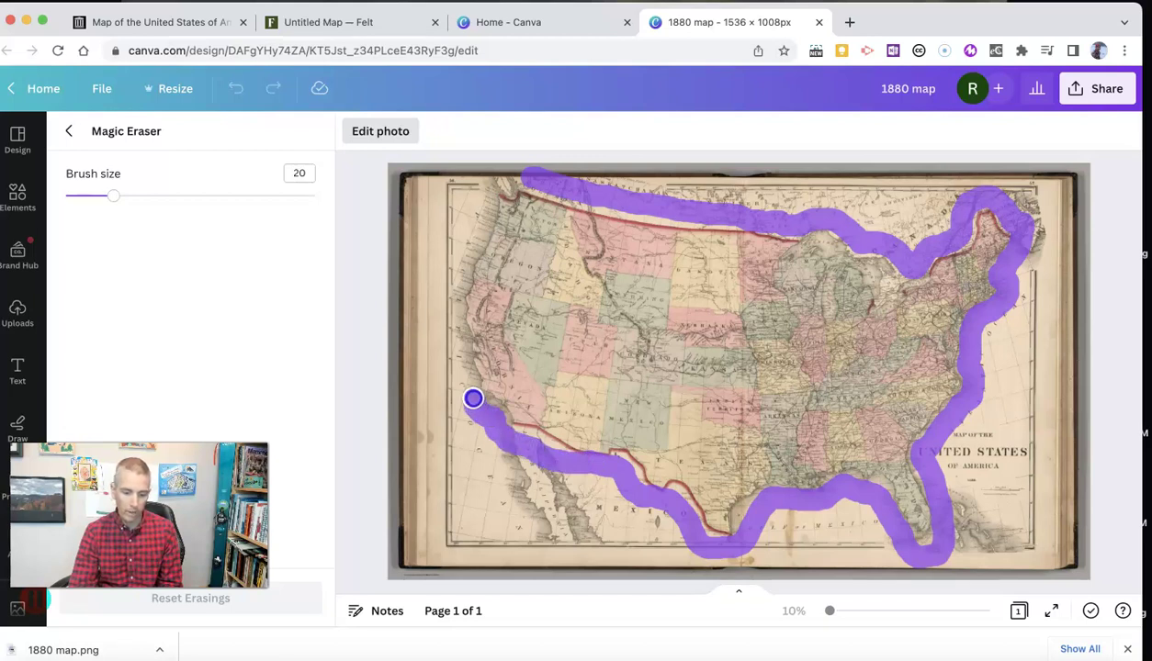
left_click_drag(473, 398, 466, 382)
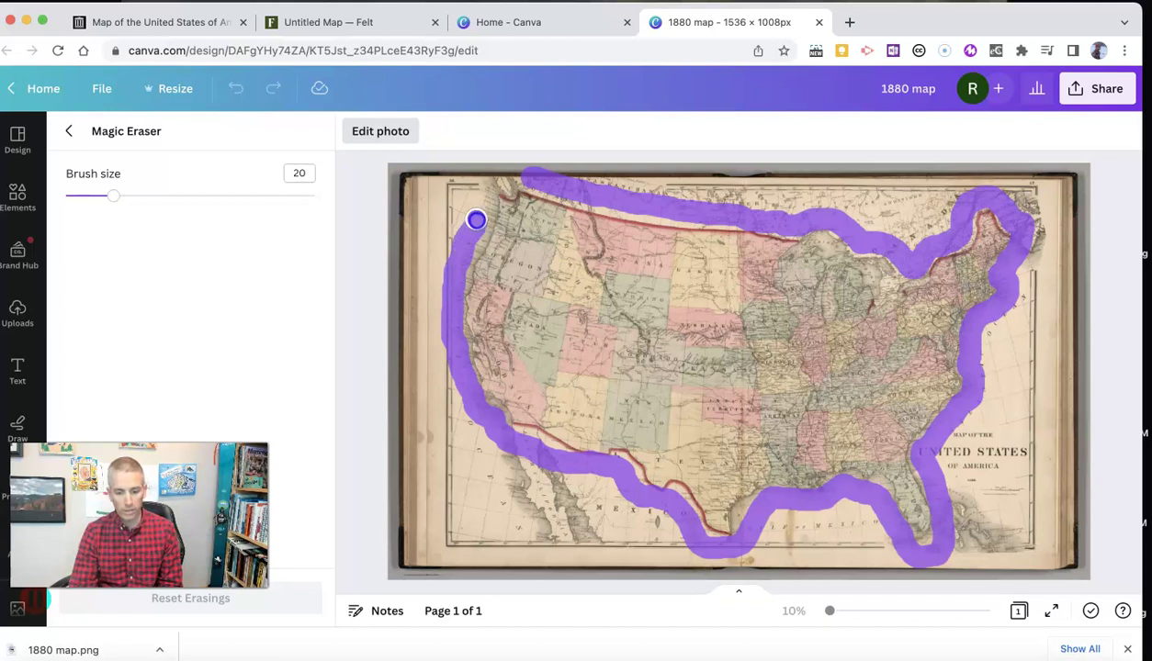
mouse_move(519, 177)
left_mouse_down()
mouse_move(421, 183)
mouse_move(470, 195)
mouse_move(462, 206)
left_mouse_up()
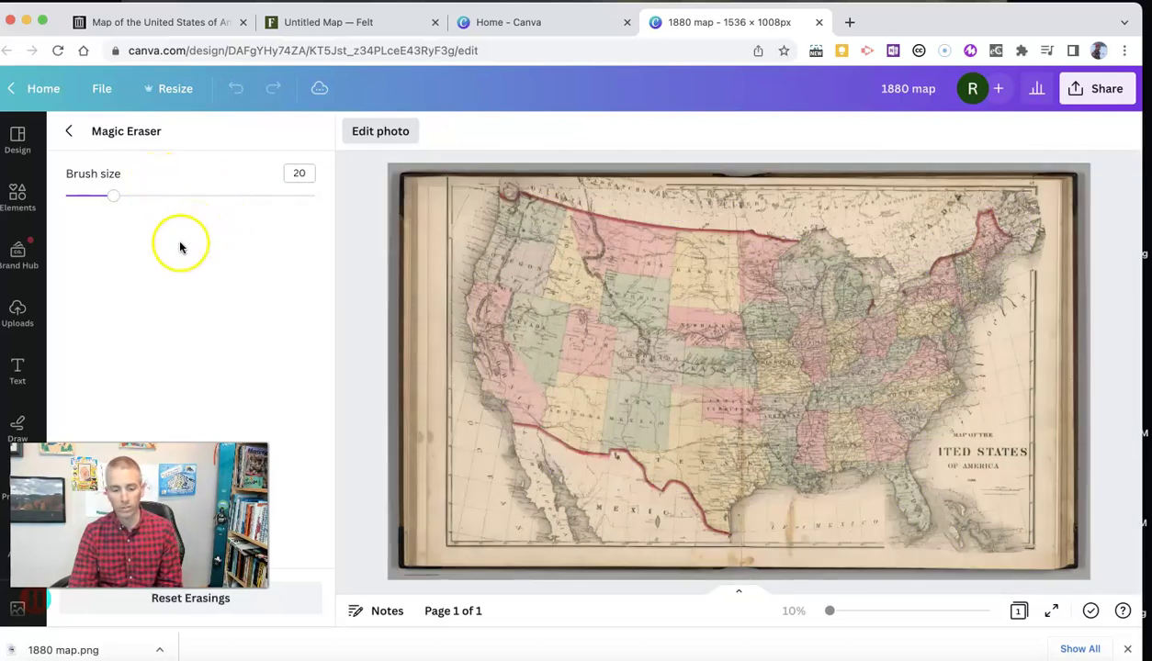
Set the eraser brush to 58 and erase the top corner areas outside the US.
left_click_drag(112, 196, 209, 196)
mouse_move(462, 183)
left_mouse_down()
mouse_move(440, 237)
mouse_move(418, 191)
mouse_move(407, 284)
mouse_move(467, 202)
mouse_move(436, 314)
mouse_move(461, 421)
mouse_move(524, 469)
mouse_move(614, 487)
mouse_move(688, 543)
mouse_move(594, 558)
mouse_move(551, 536)
mouse_move(582, 534)
mouse_move(457, 513)
mouse_move(430, 556)
mouse_move(416, 550)
mouse_move(395, 364)
mouse_move(430, 500)
mouse_move(475, 469)
mouse_move(464, 532)
mouse_move(512, 557)
mouse_move(499, 569)
mouse_move(423, 575)
mouse_move(411, 480)
mouse_move(420, 453)
mouse_move(434, 470)
mouse_move(704, 566)
mouse_move(755, 566)
mouse_move(787, 522)
mouse_move(810, 545)
mouse_move(850, 528)
mouse_move(825, 553)
mouse_move(1057, 558)
mouse_move(971, 515)
mouse_move(953, 486)
mouse_move(956, 442)
mouse_move(990, 416)
mouse_move(995, 354)
mouse_move(1031, 251)
mouse_move(1020, 186)
mouse_move(1070, 216)
mouse_move(1044, 396)
mouse_move(1010, 476)
mouse_move(1075, 468)
mouse_move(1029, 229)
left_mouse_up()
mouse_move(980, 175)
left_mouse_down()
mouse_move(927, 236)
mouse_move(911, 237)
mouse_move(713, 185)
mouse_move(511, 163)
mouse_move(736, 198)
mouse_move(930, 185)
left_mouse_up()
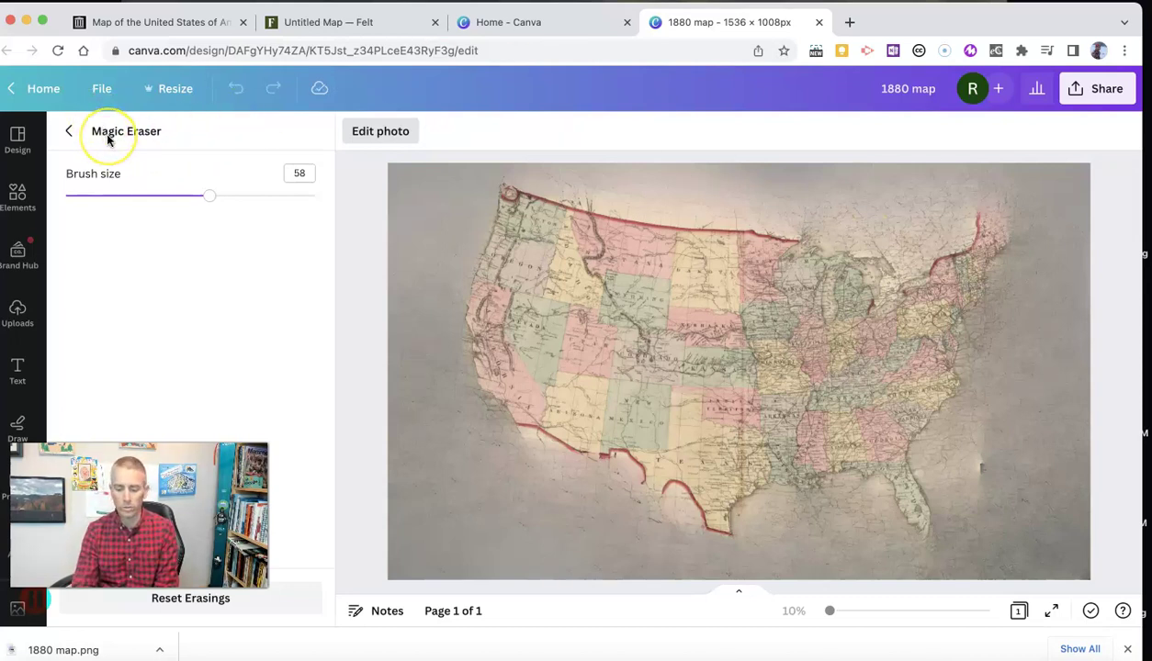
Leave Magic Eraser, download the border-erased design as a PNG (1880 map (1).png), and return to Felt.
left_click(68, 130)
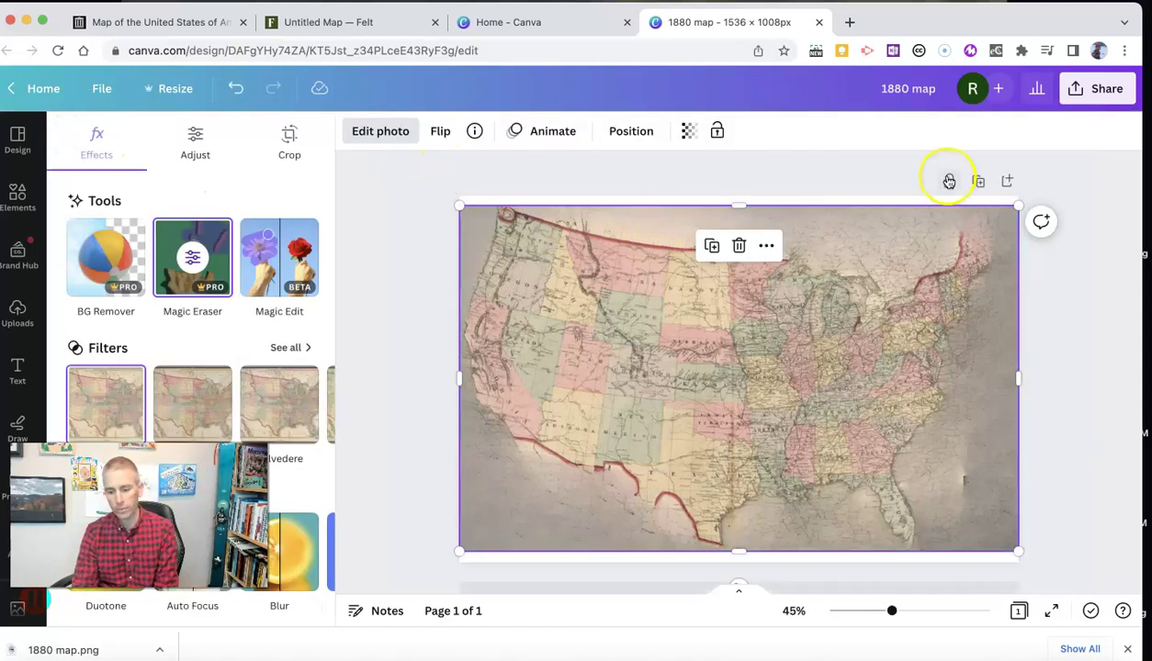
left_click(1098, 88)
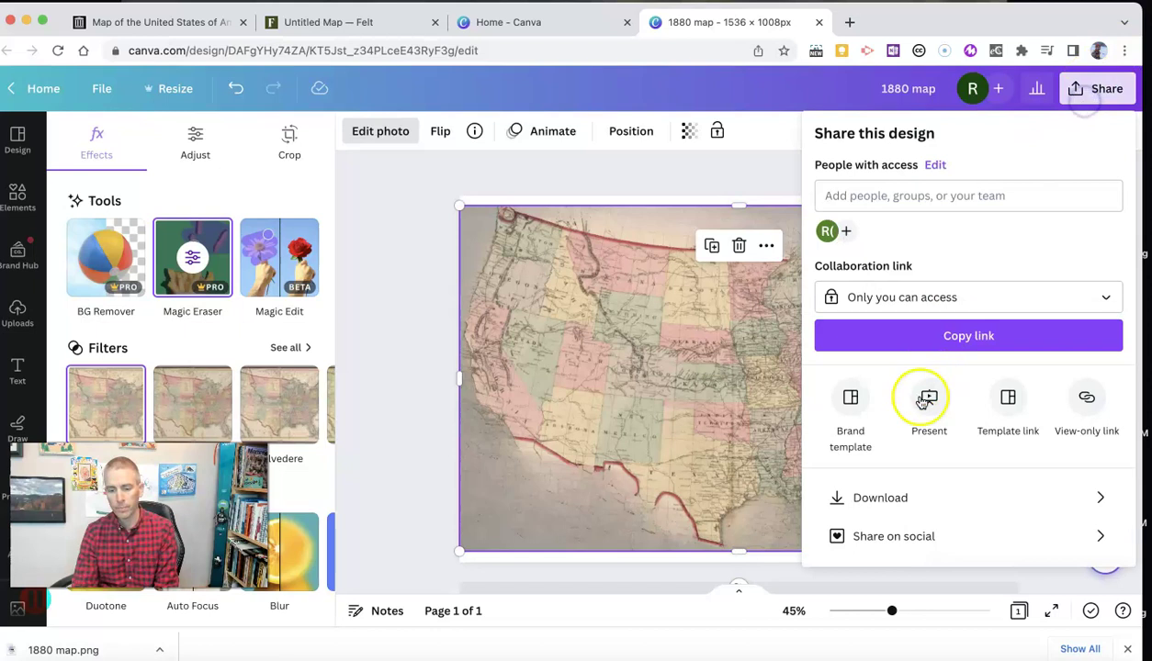
left_click(899, 498)
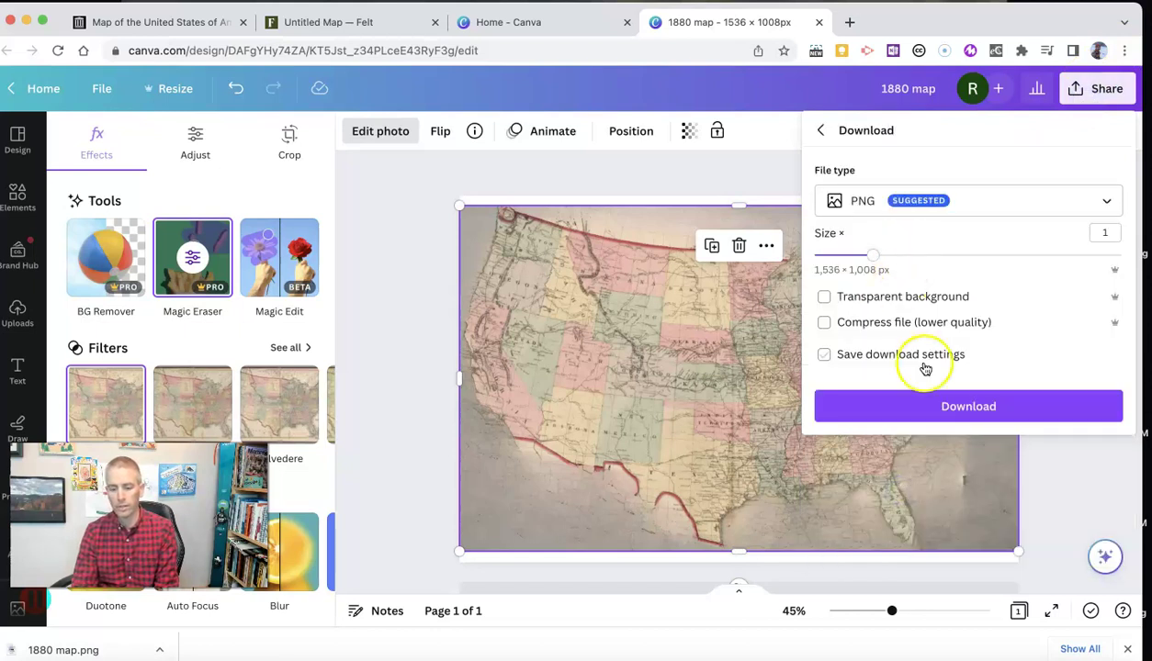
left_click(958, 410)
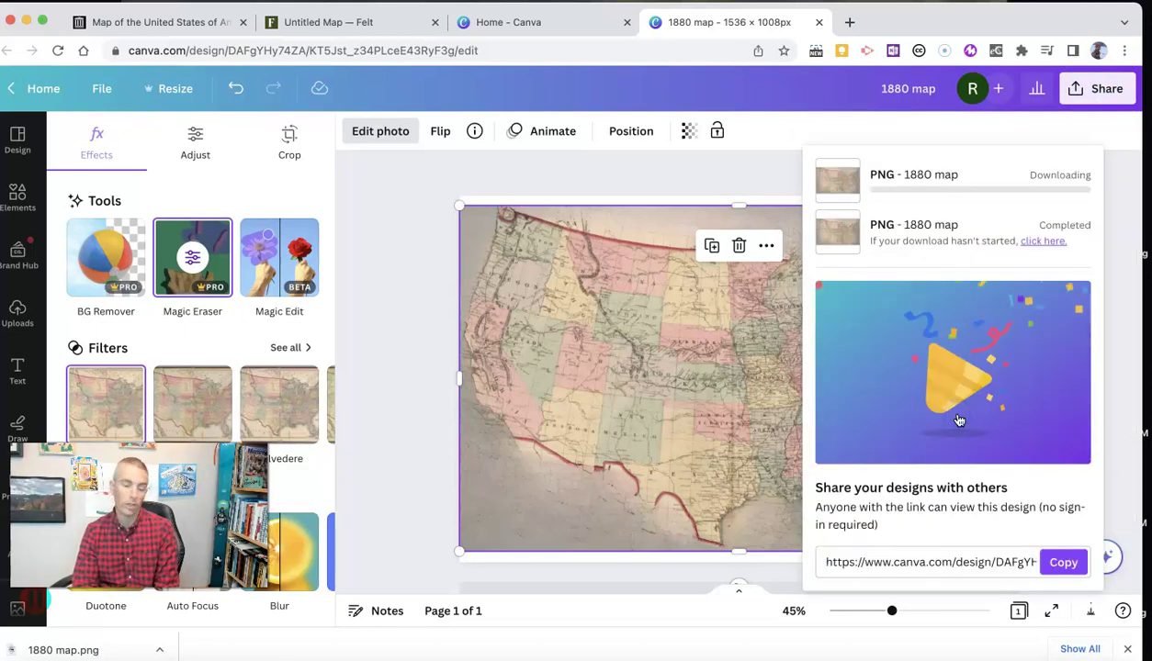
left_click(366, 24)
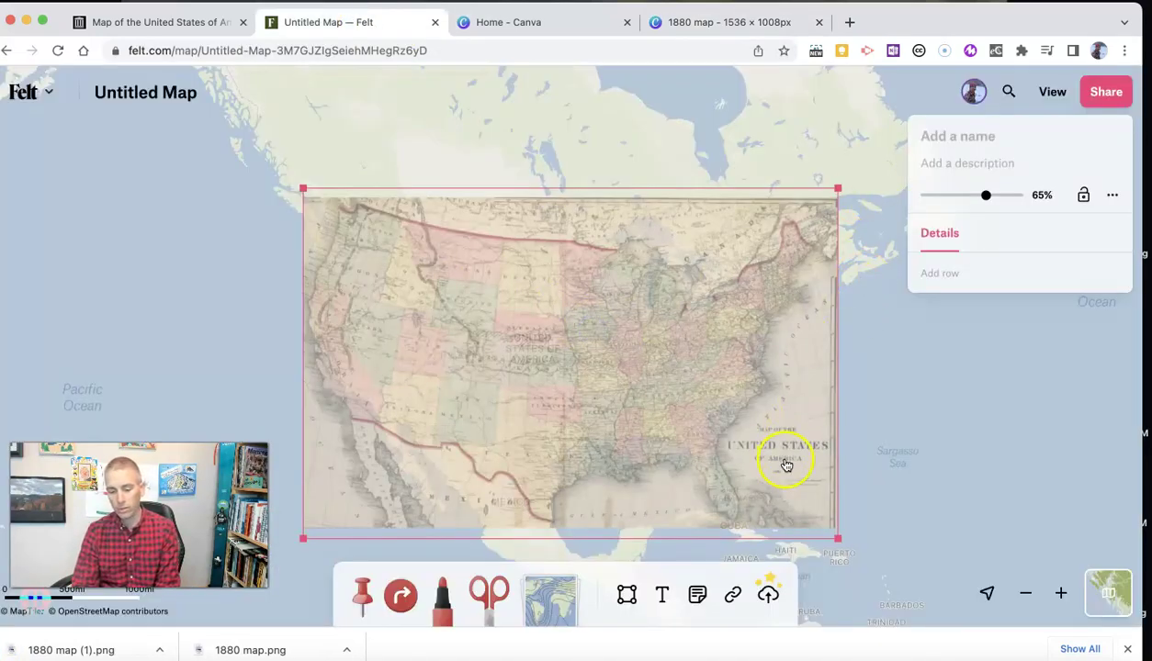
Delete the old overlay and upload 1880 map (1).png onto the Felt map.
key("Delete")
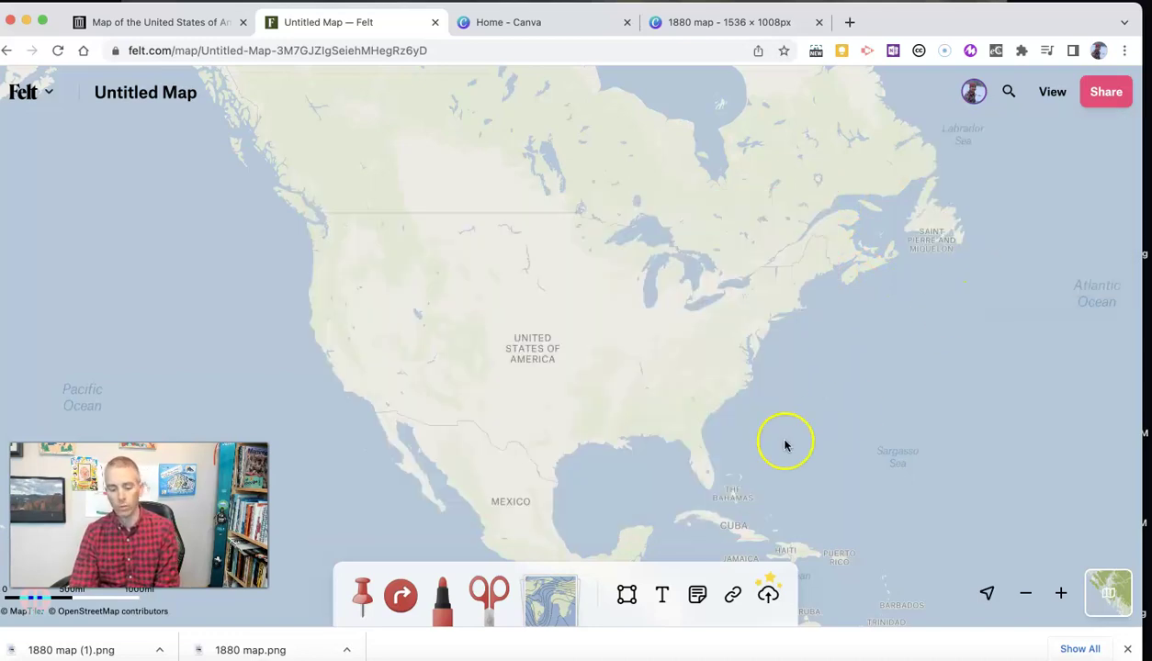
left_click(768, 594)
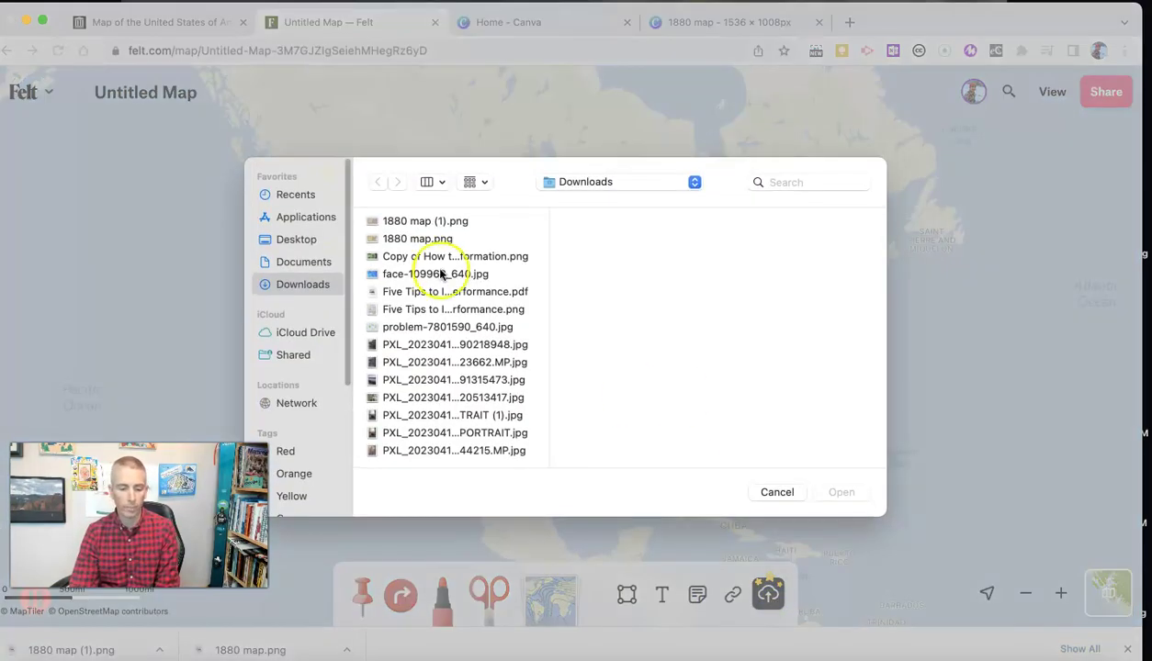
left_click(411, 222)
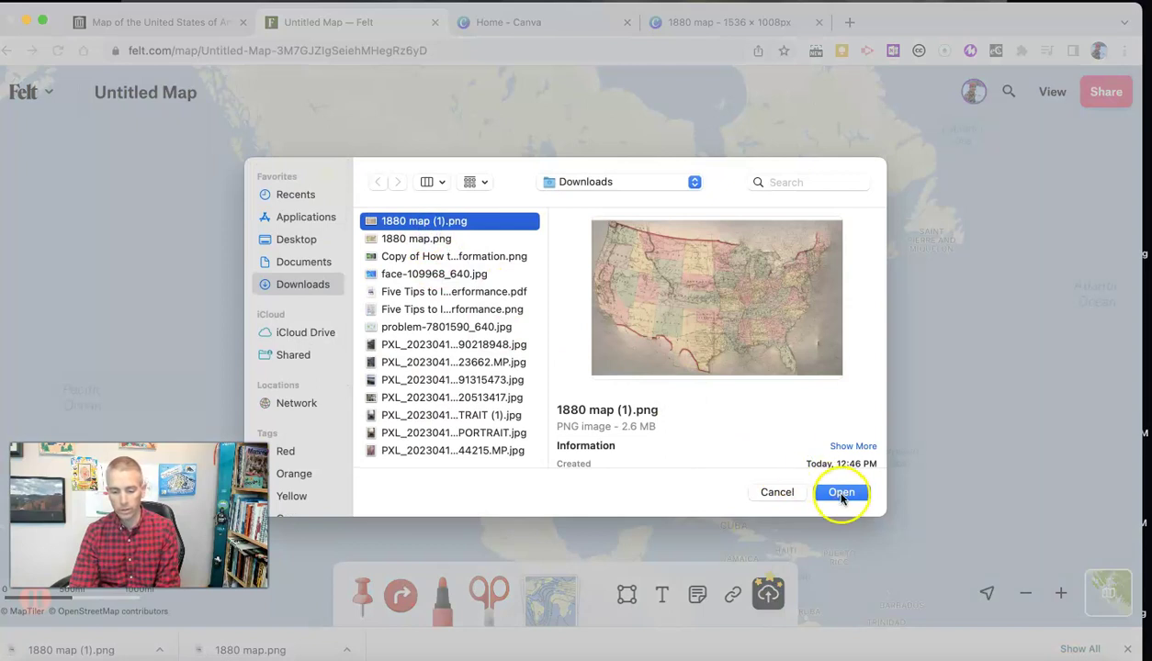
left_click(841, 498)
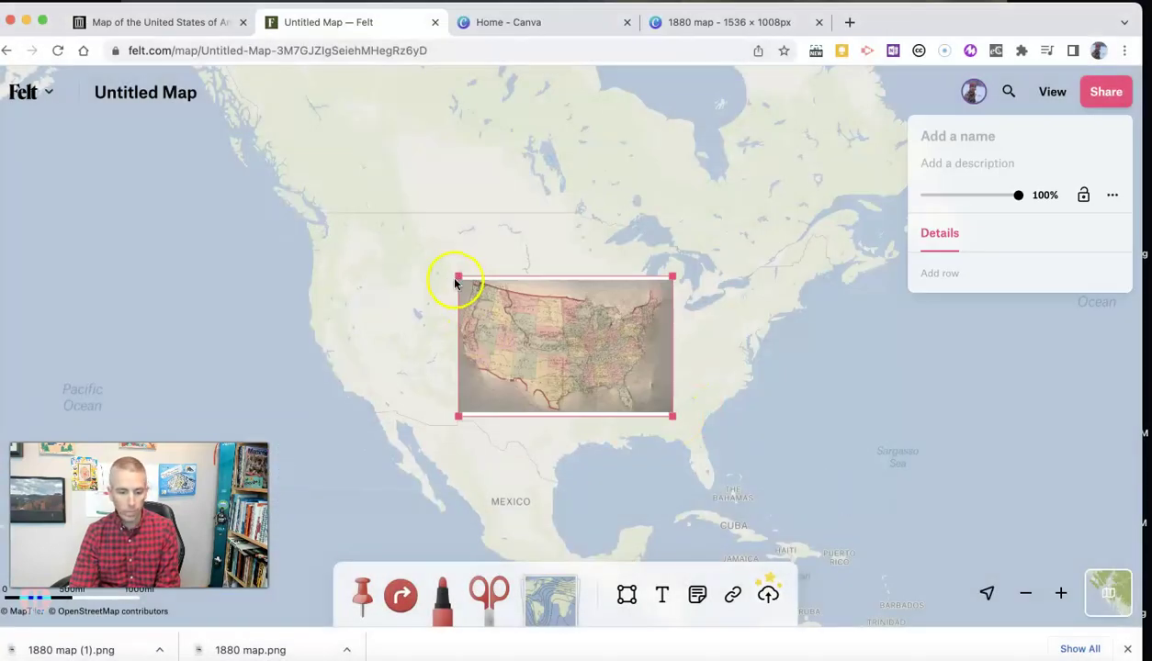
Stretch the 1880 map image across the United States and lower its opacity to semi-transparent.
left_click_drag(456, 275, 255, 240)
left_click_drag(670, 416, 815, 597)
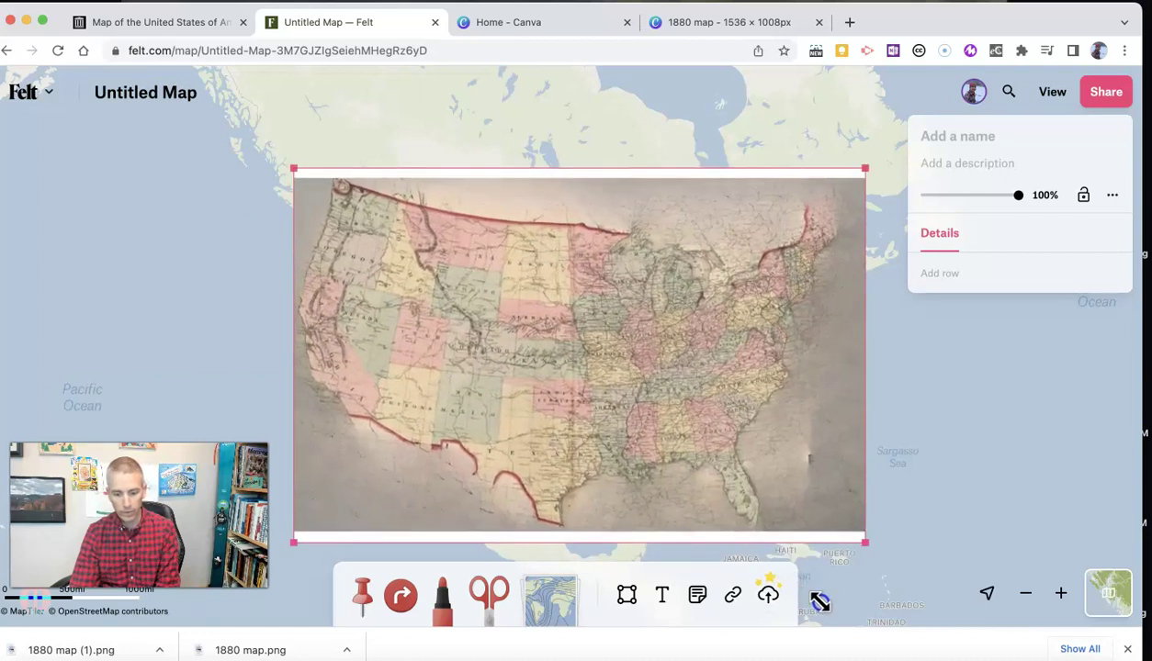
left_click_drag(1017, 201, 984, 200)
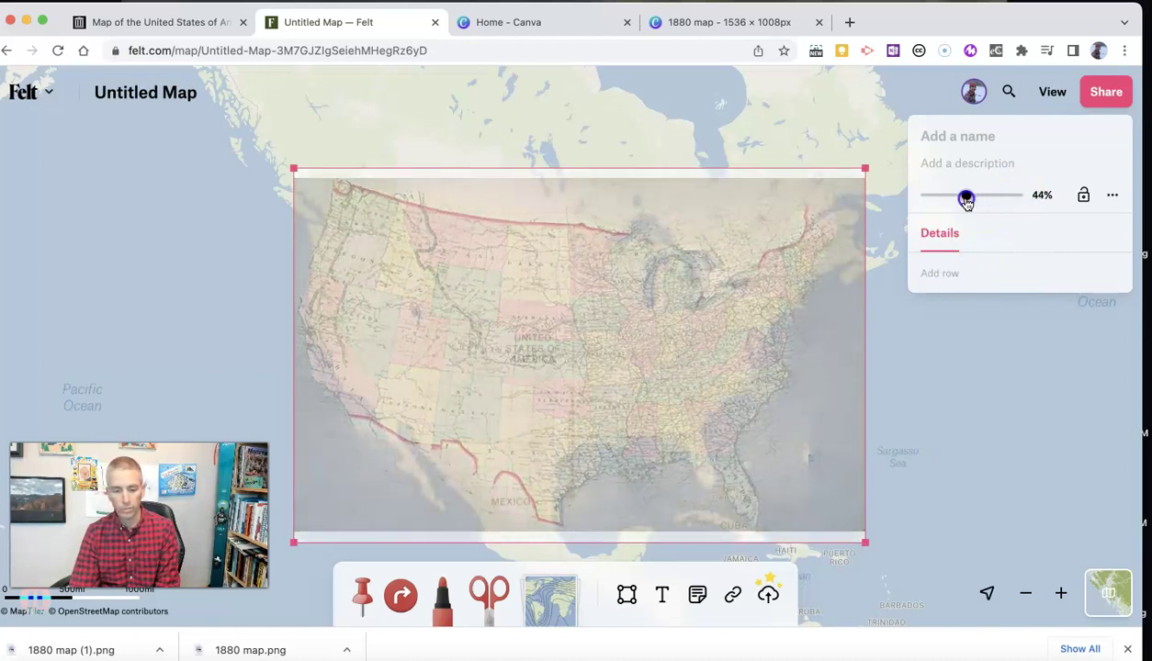